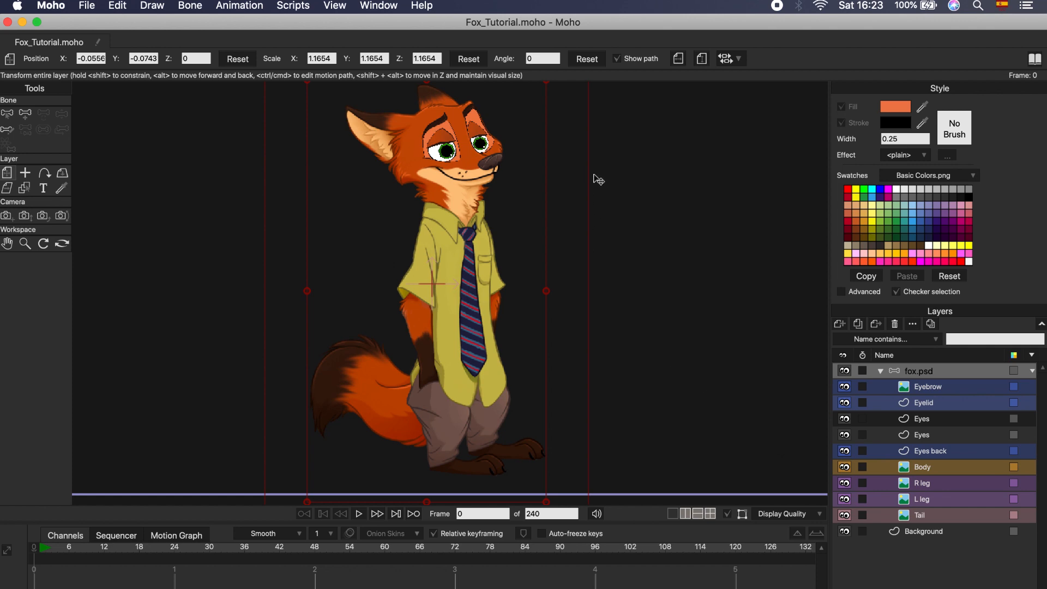
Render a preview of the fox at frame 0 and close it.
{"action": "left_click", "coordinate": [88, 6]}
{"action": "left_click", "coordinate": [113, 341]}
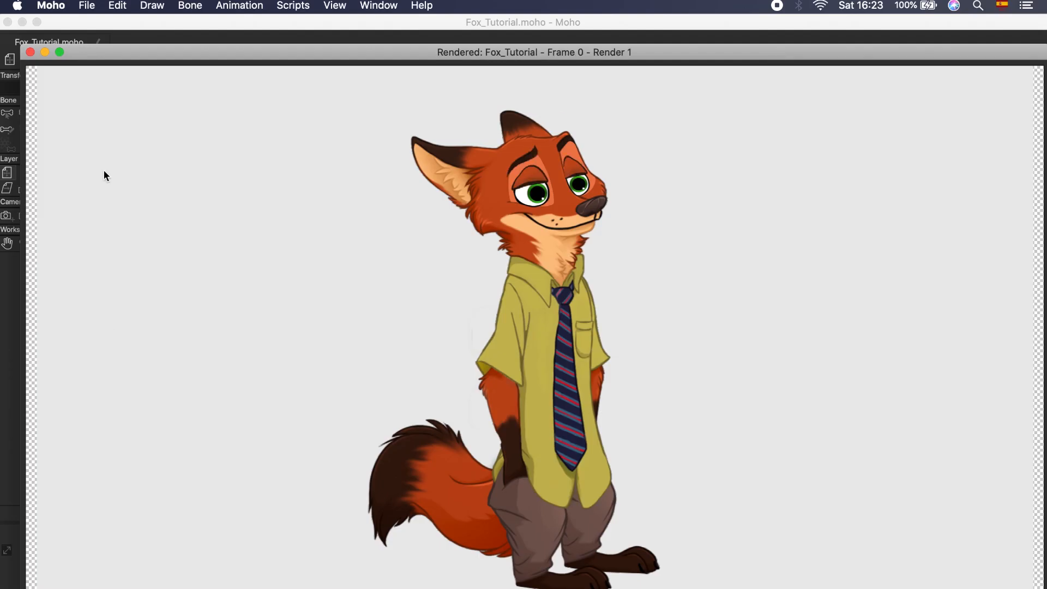
{"action": "left_click", "coordinate": [31, 54]}
Examine the points of the Eyelid vector shapes and the extent of the Eyebrow image layer on the fox's face.
{"action": "scroll", "coordinate": [515, 183], "scroll_direction": "up", "scroll_amount": 6}
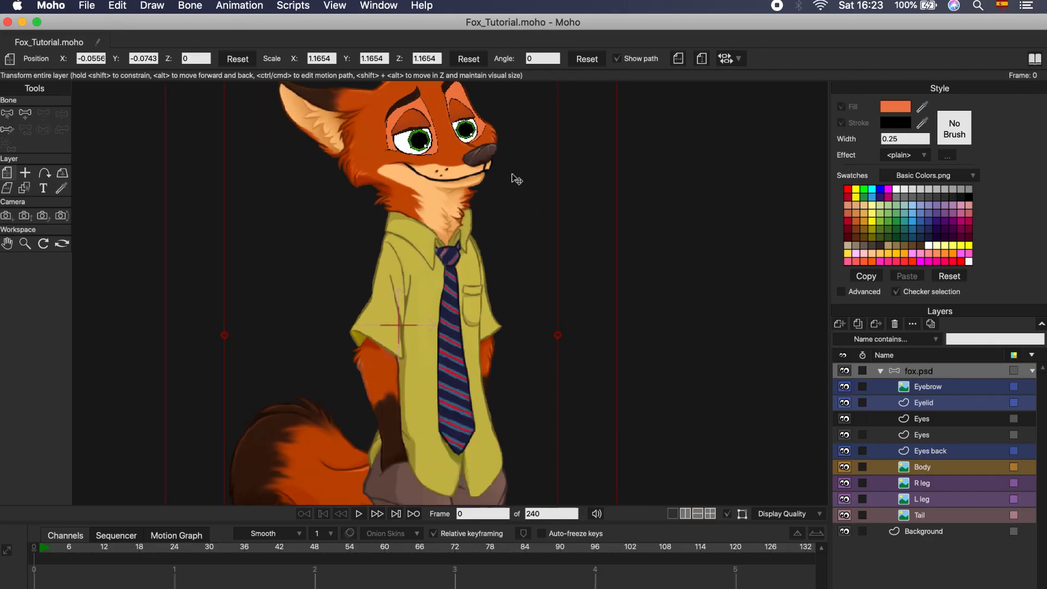
{"action": "scroll", "coordinate": [505, 254], "scroll_direction": "up", "scroll_amount": 3}
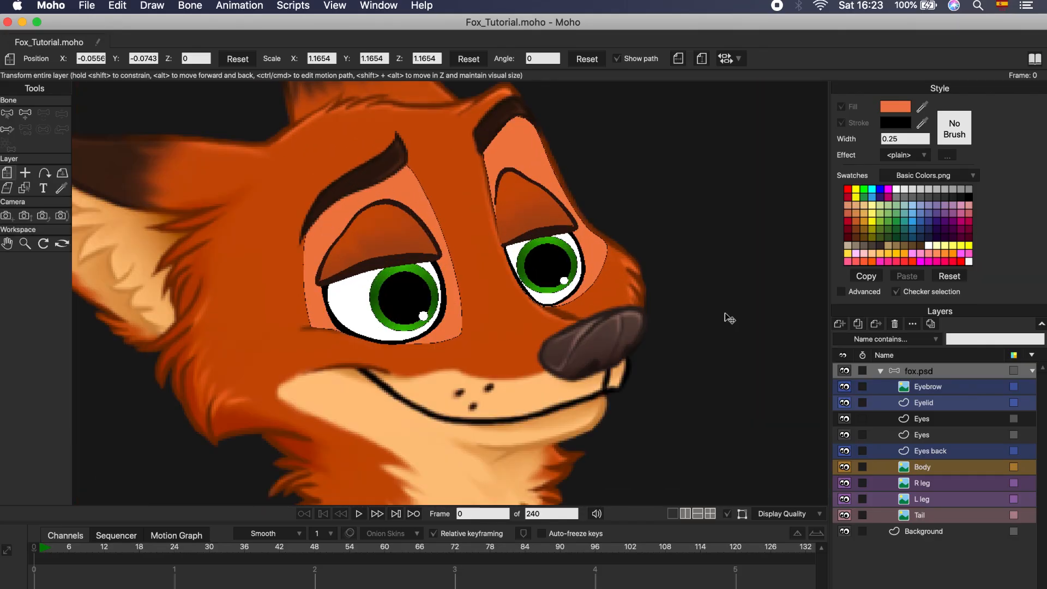
{"action": "left_click", "coordinate": [935, 422]}
{"action": "left_click", "coordinate": [923, 403]}
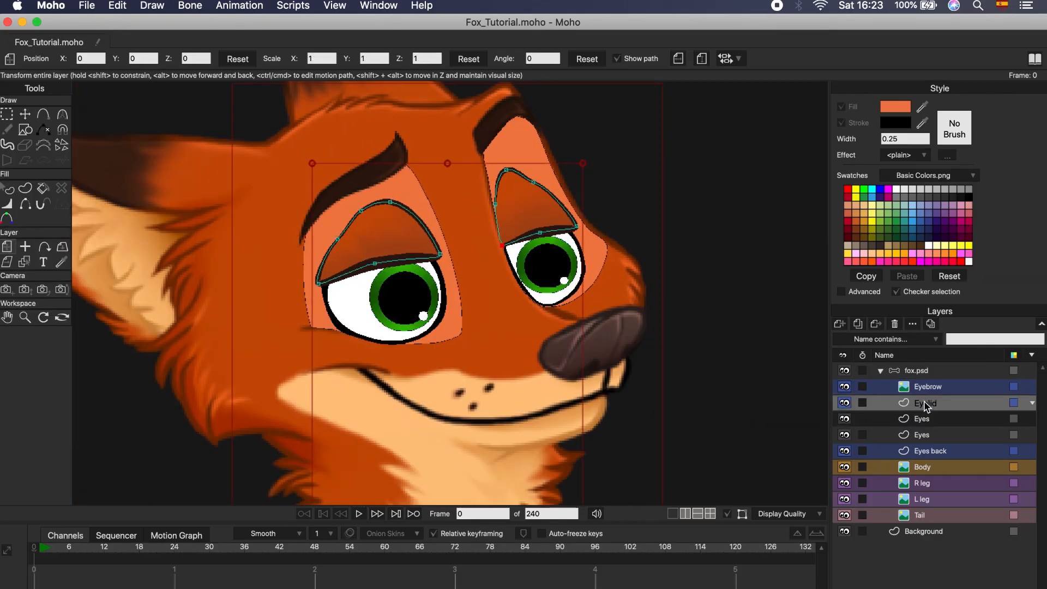
{"action": "left_click", "coordinate": [25, 113]}
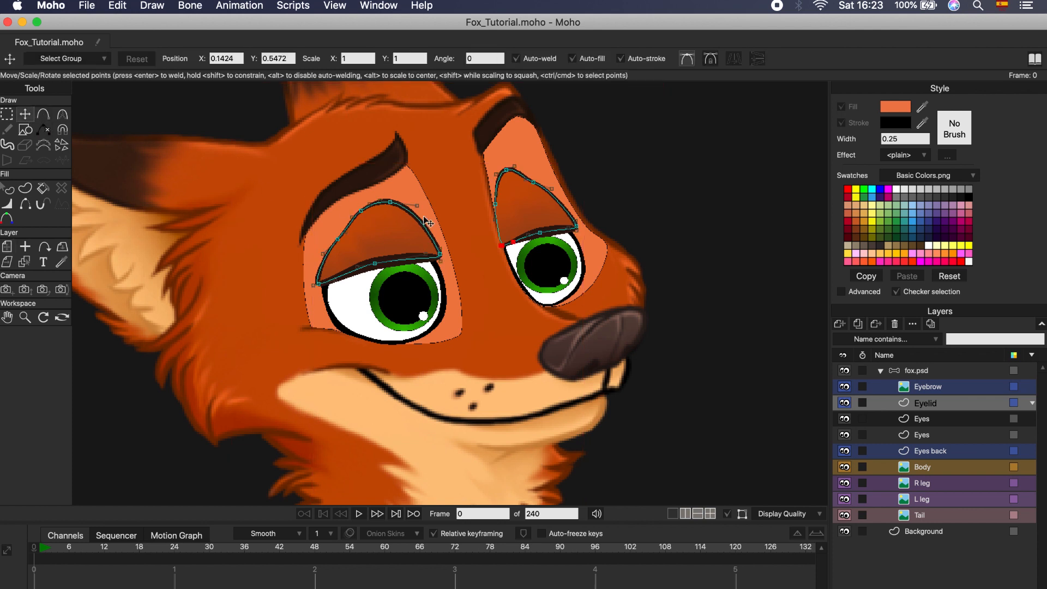
{"action": "left_click", "coordinate": [951, 390]}
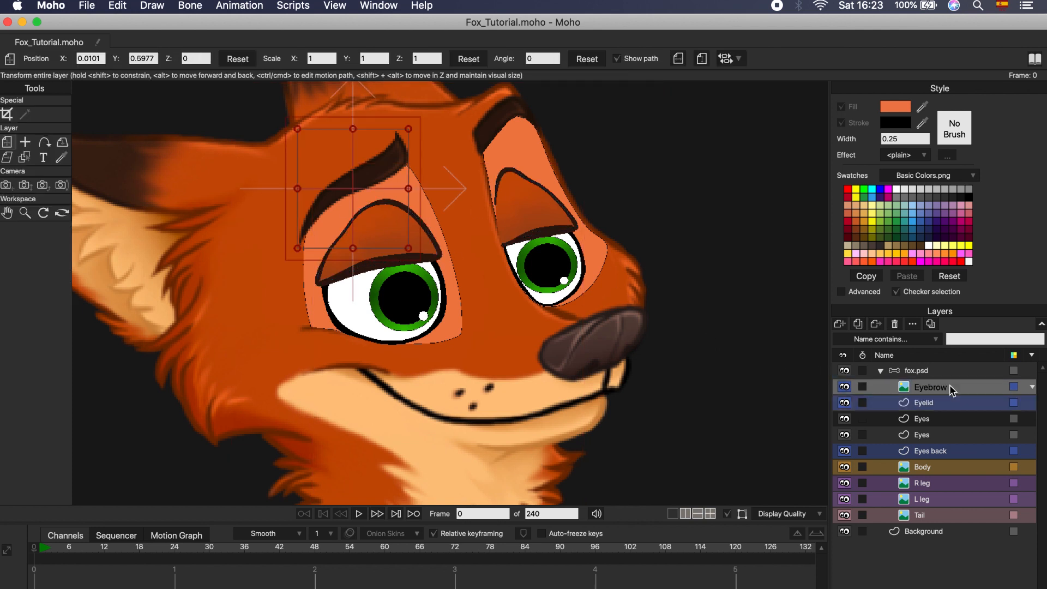
{"action": "left_click_drag", "start_coordinate": [379, 171], "coordinate": [345, 159]}
Toggle the visibility of the Eyelid layer and both Eyes layers to examine how the eye is layered.
{"action": "left_click", "coordinate": [845, 403]}
{"action": "left_click", "coordinate": [845, 404]}
{"action": "left_click", "coordinate": [846, 403]}
{"action": "left_click", "coordinate": [845, 403]}
{"action": "left_click", "coordinate": [845, 403]}
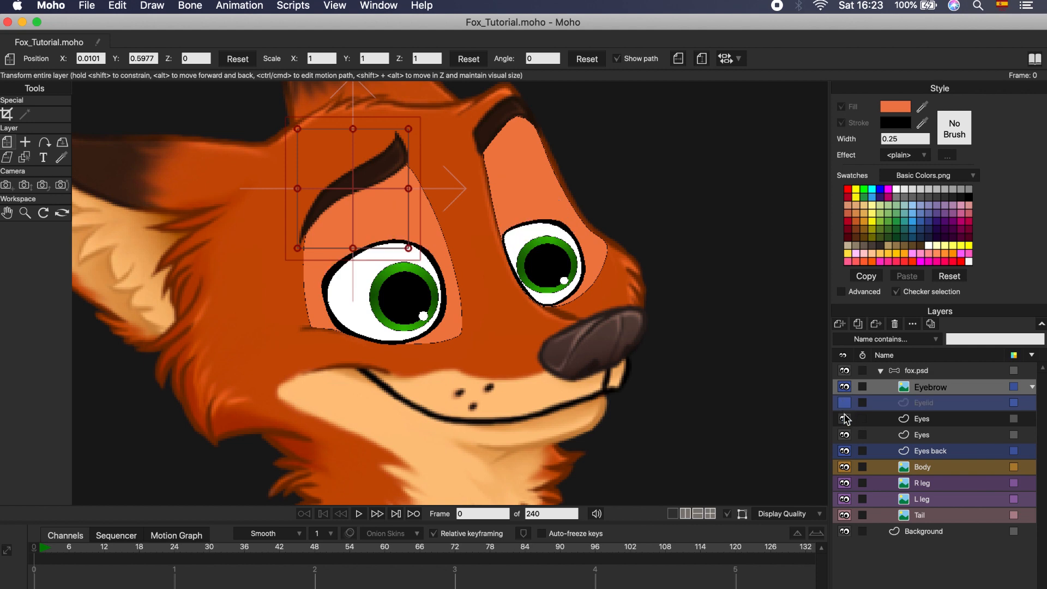
{"action": "left_click", "coordinate": [845, 418]}
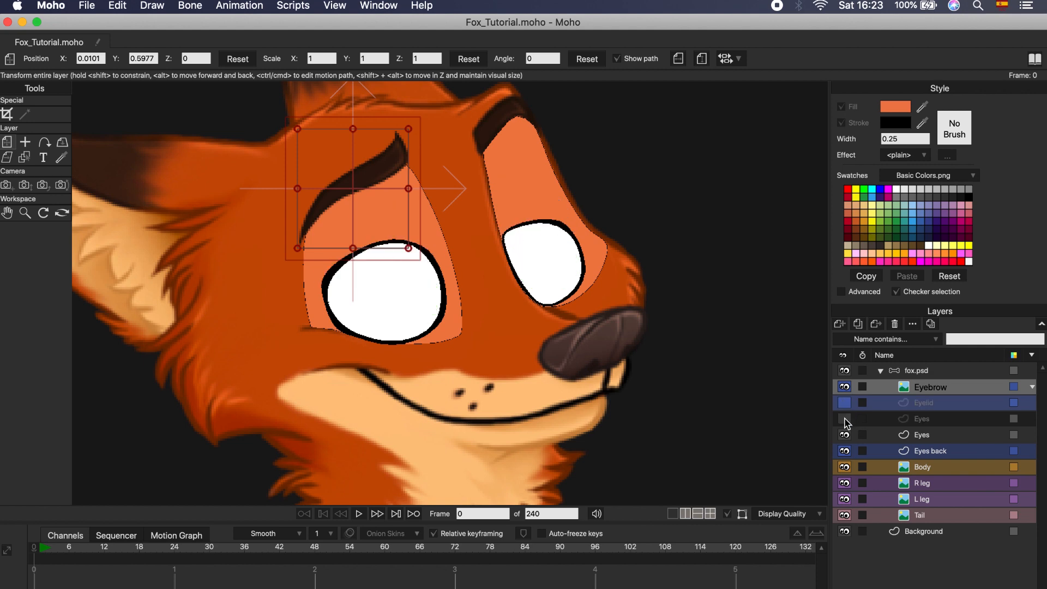
{"action": "left_click", "coordinate": [844, 434]}
{"action": "scroll", "coordinate": [725, 402], "scroll_direction": "down", "scroll_amount": 6}
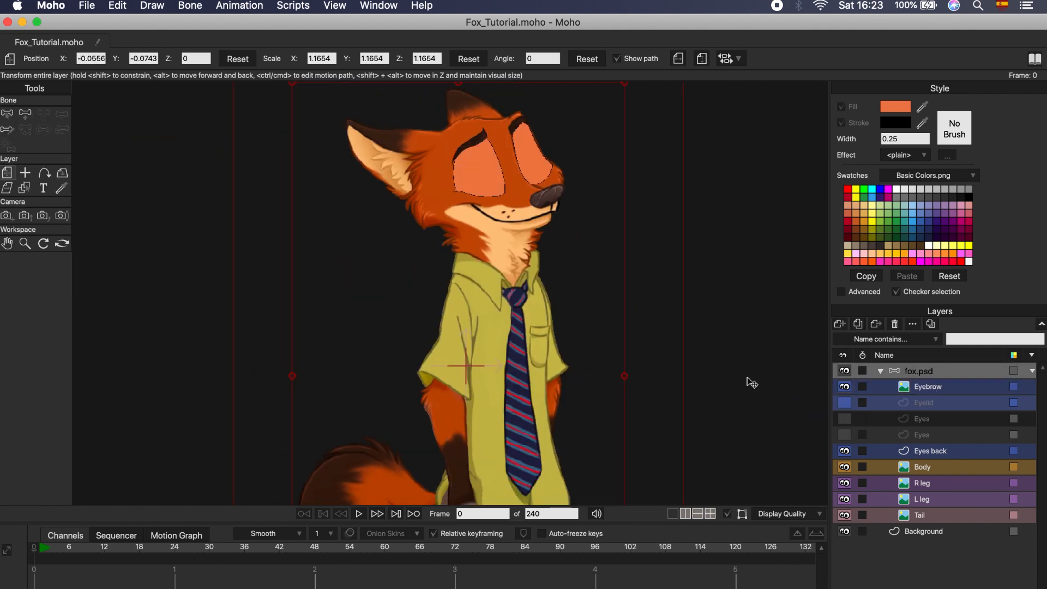
{"action": "scroll", "coordinate": [741, 363], "scroll_direction": "down", "scroll_amount": 3}
{"action": "scroll", "coordinate": [729, 322], "scroll_direction": "up", "scroll_amount": 1}
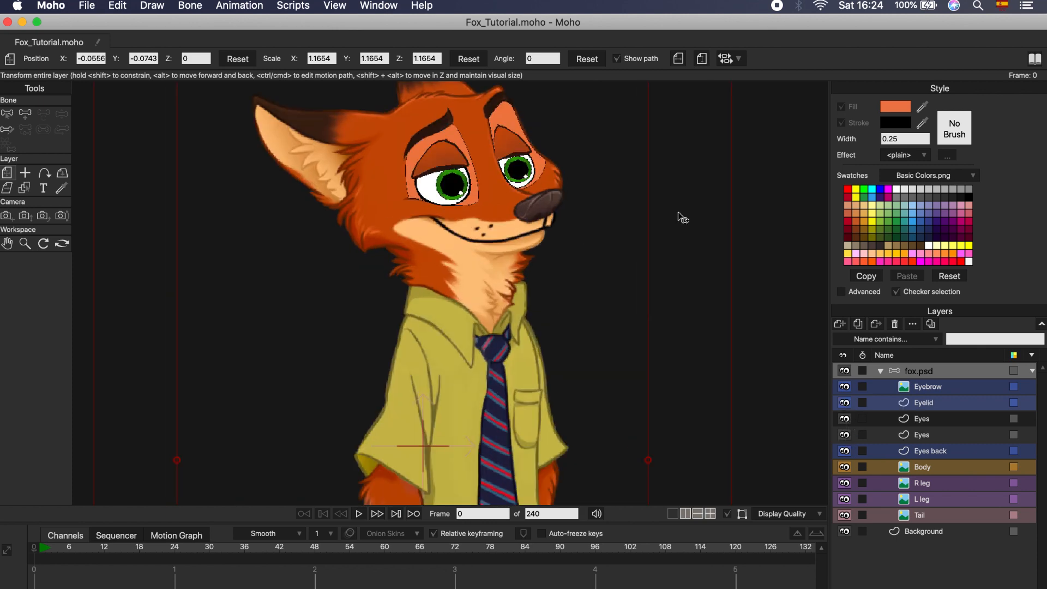
Tag both Eyes layers with the blue layer color.
{"action": "scroll", "coordinate": [569, 263], "scroll_direction": "up", "scroll_amount": 2}
{"action": "left_click_drag", "start_coordinate": [572, 267], "coordinate": [570, 242]}
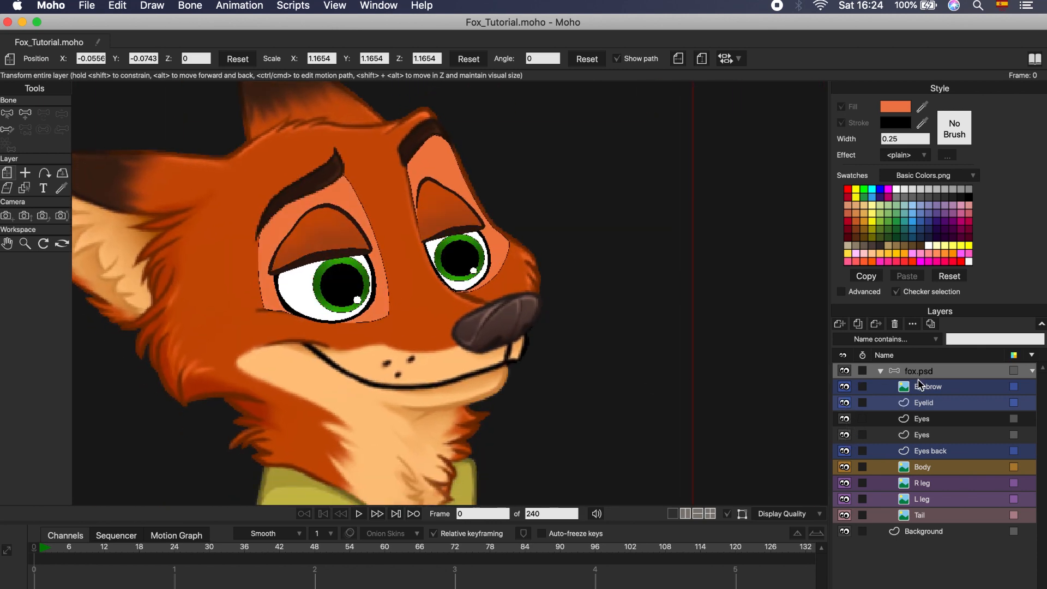
{"action": "left_click", "coordinate": [955, 437]}
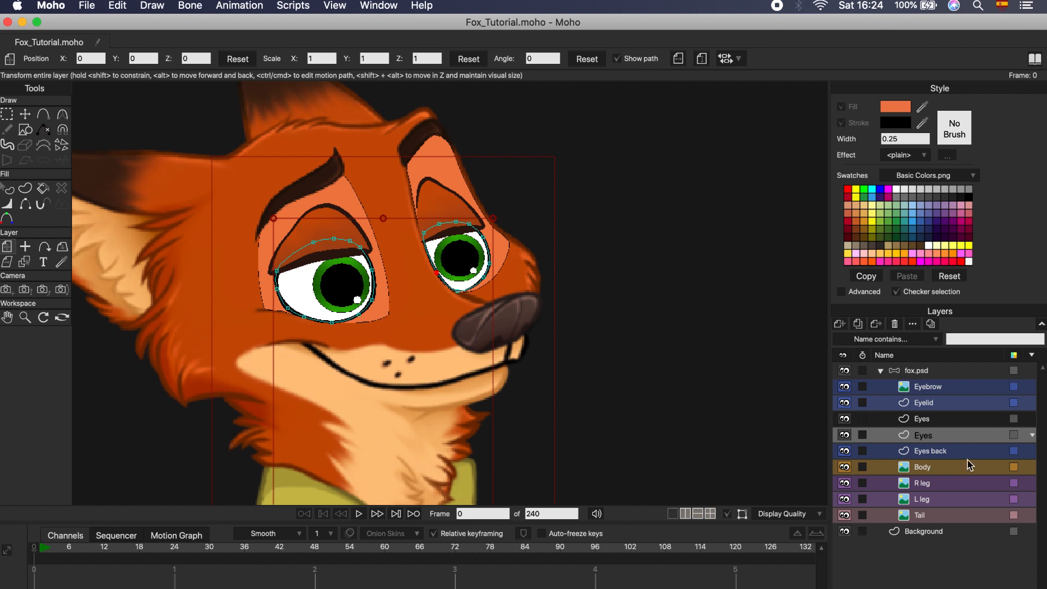
{"action": "left_click", "coordinate": [963, 419], "text": "shift"}
{"action": "left_click", "coordinate": [976, 451]}
{"action": "left_click", "coordinate": [1013, 420]}
{"action": "left_click", "coordinate": [1010, 440]}
{"action": "left_click", "coordinate": [1014, 435]}
{"action": "left_click", "coordinate": [1009, 456]}
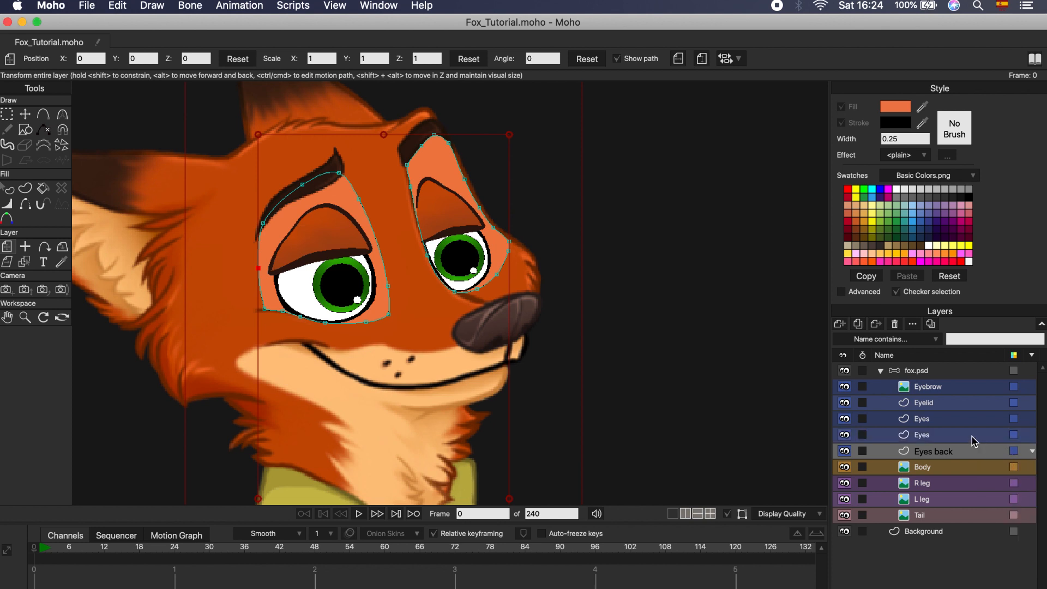
Group the two Eyes layers together.
{"action": "left_click", "coordinate": [929, 420]}
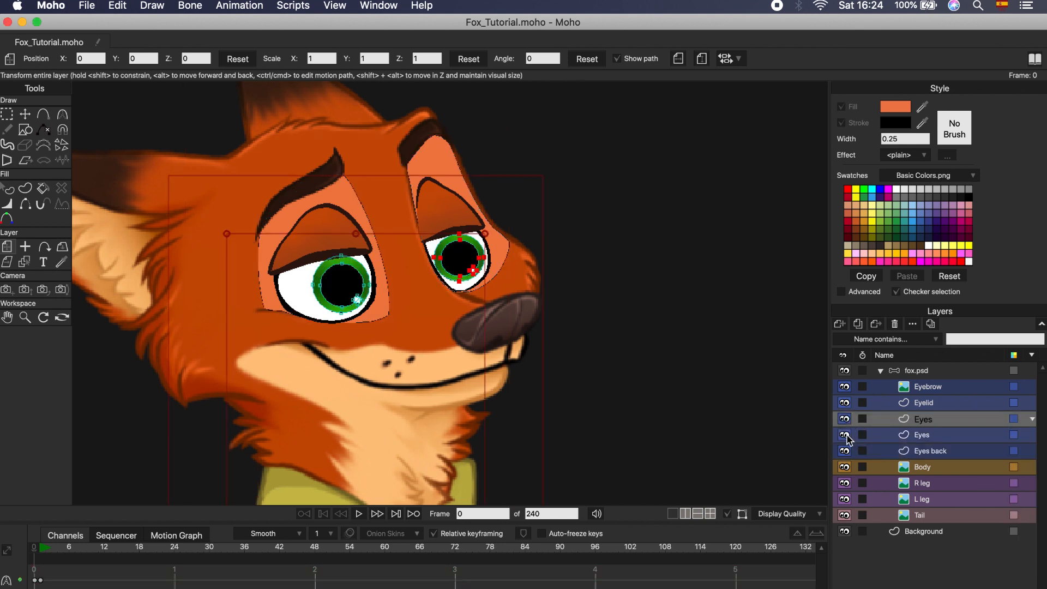
{"action": "left_click", "coordinate": [962, 435]}
{"action": "right_click", "coordinate": [961, 426]}
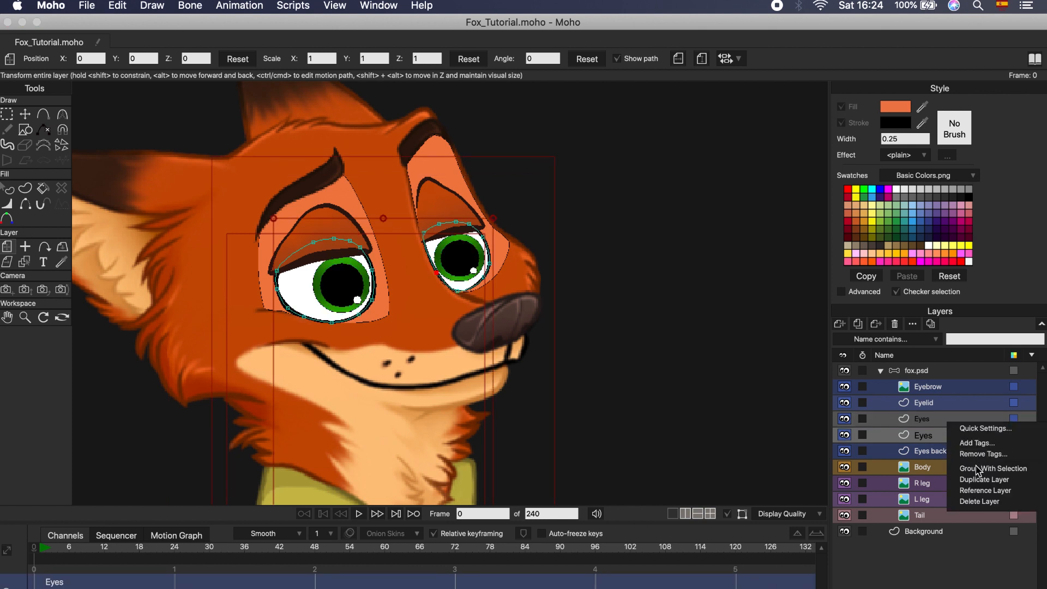
{"action": "left_click", "coordinate": [992, 469]}
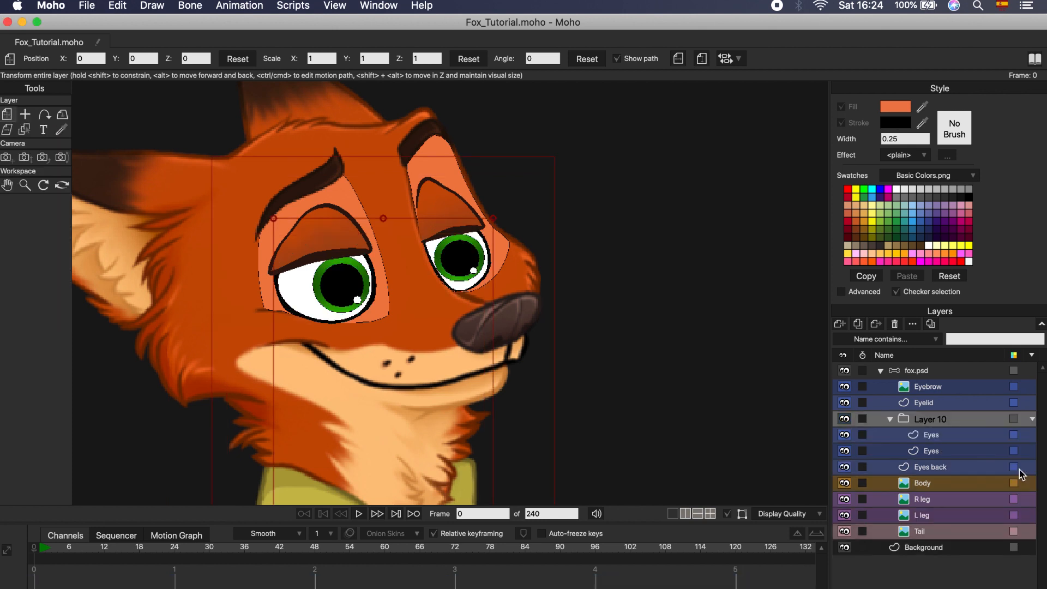
Name the new group Eyes and set its group mask to Hide all.
{"action": "double_click", "coordinate": [936, 425]}
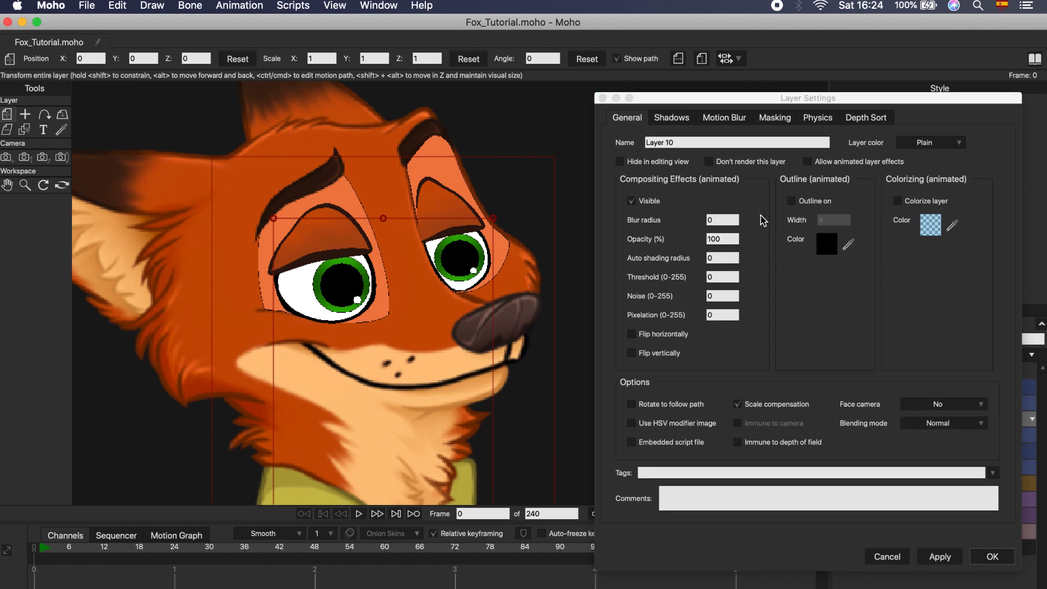
{"action": "type", "text": "Eyes"}
{"action": "left_click", "coordinate": [785, 120]}
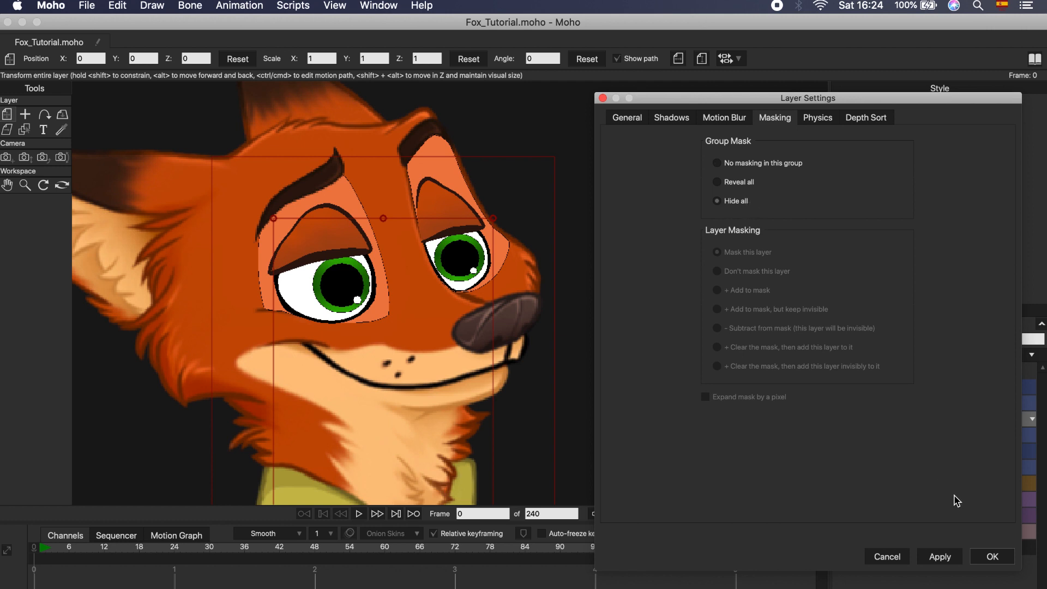
{"action": "left_click", "coordinate": [997, 558]}
Set the layer masking of the eye-white layer in the Eyes group to + Add to mask with Exclude strokes enabled.
{"action": "left_click", "coordinate": [959, 452]}
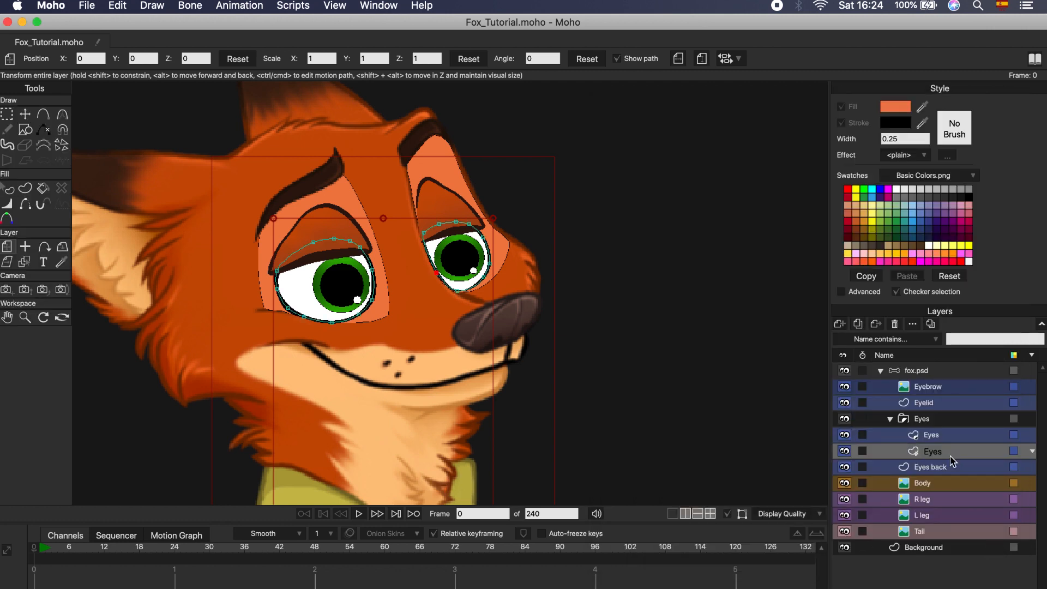
{"action": "left_click", "coordinate": [846, 451]}
{"action": "left_click", "coordinate": [845, 452]}
{"action": "double_click", "coordinate": [961, 455]}
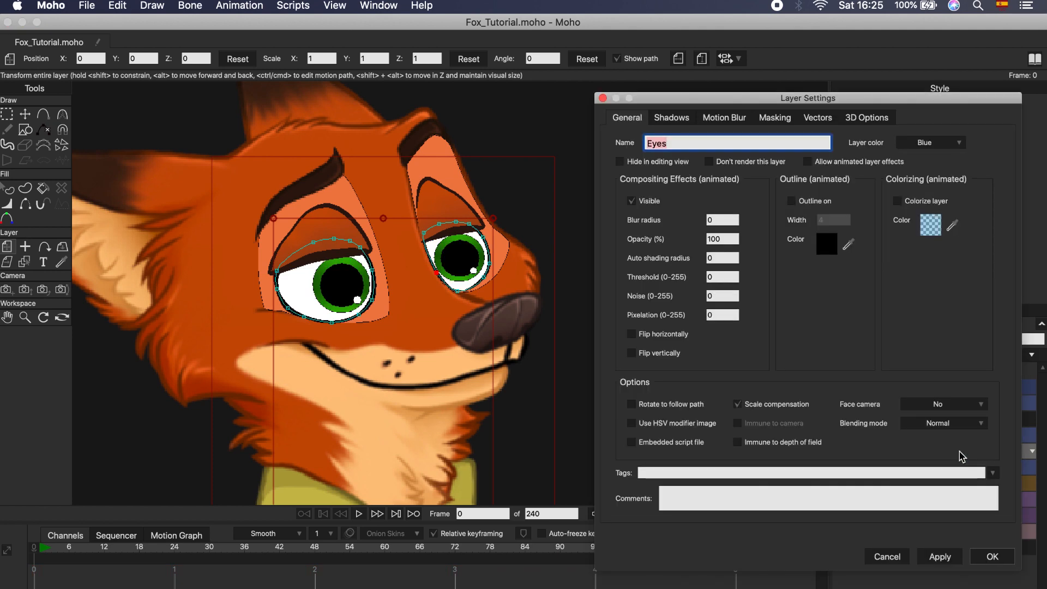
{"action": "left_click", "coordinate": [785, 119]}
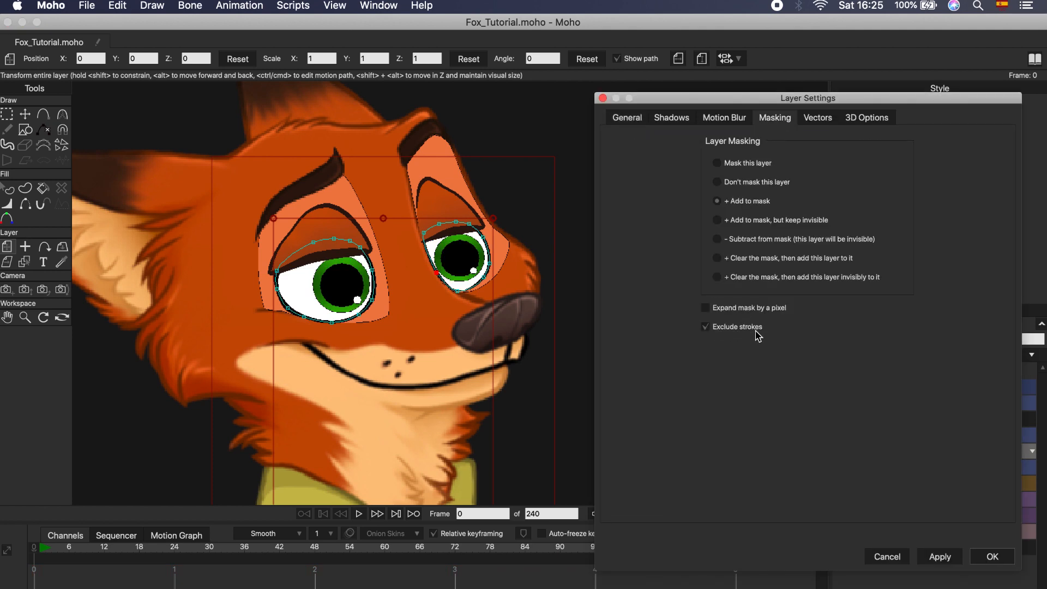
{"action": "left_click", "coordinate": [992, 561]}
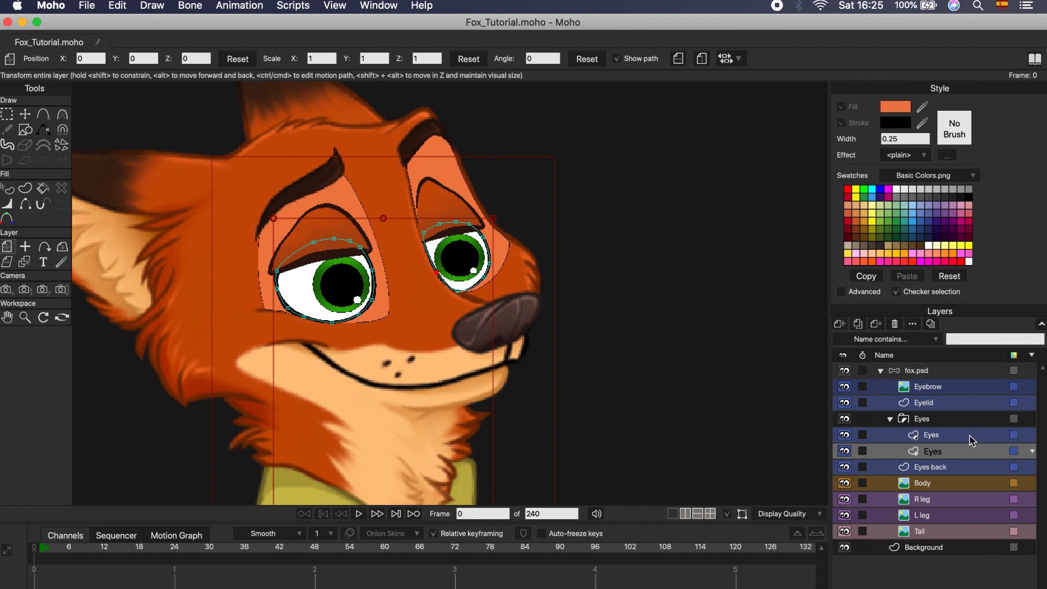
Try moving the pupils within the eye whites to test the mask.
{"action": "left_click", "coordinate": [970, 437]}
{"action": "left_click", "coordinate": [25, 113]}
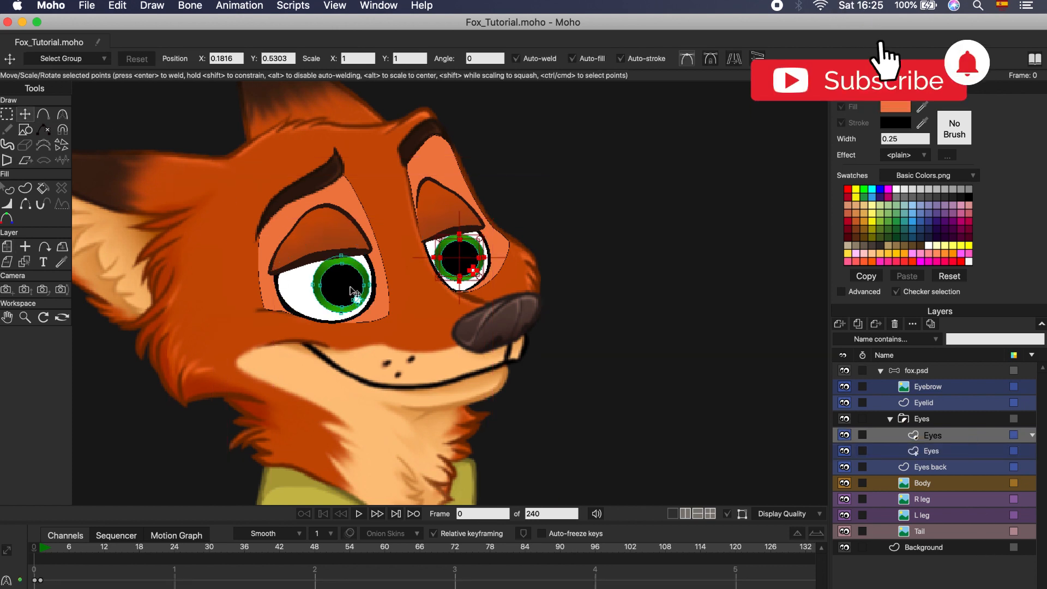
{"action": "mouse_move", "coordinate": [464, 261]}
{"action": "left_mouse_down"}
{"action": "mouse_move", "coordinate": [482, 257]}
{"action": "mouse_move", "coordinate": [465, 259]}
{"action": "left_mouse_up"}
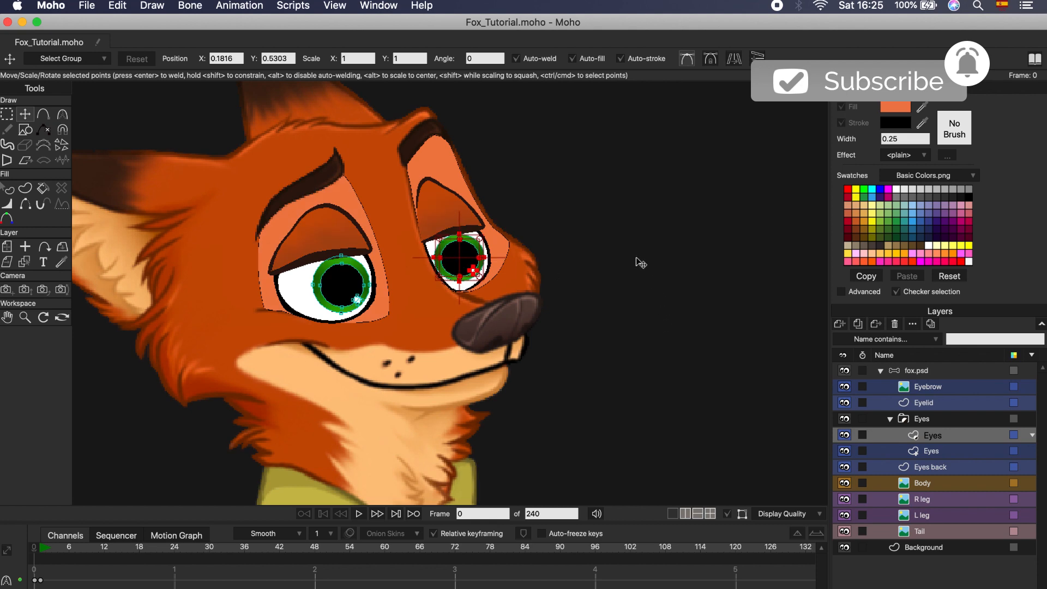
Select the fox.psd bone layer that contains all the character's layers.
{"action": "scroll", "coordinate": [641, 264], "scroll_direction": "down", "scroll_amount": 6}
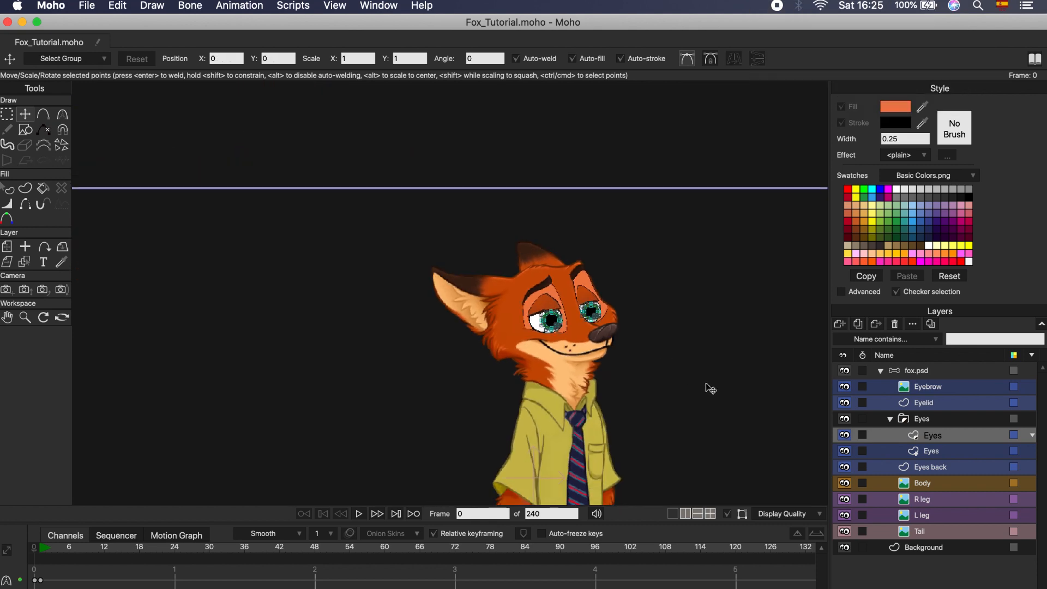
{"action": "scroll", "coordinate": [715, 389], "scroll_direction": "down", "scroll_amount": 5}
{"action": "left_click", "coordinate": [941, 372]}
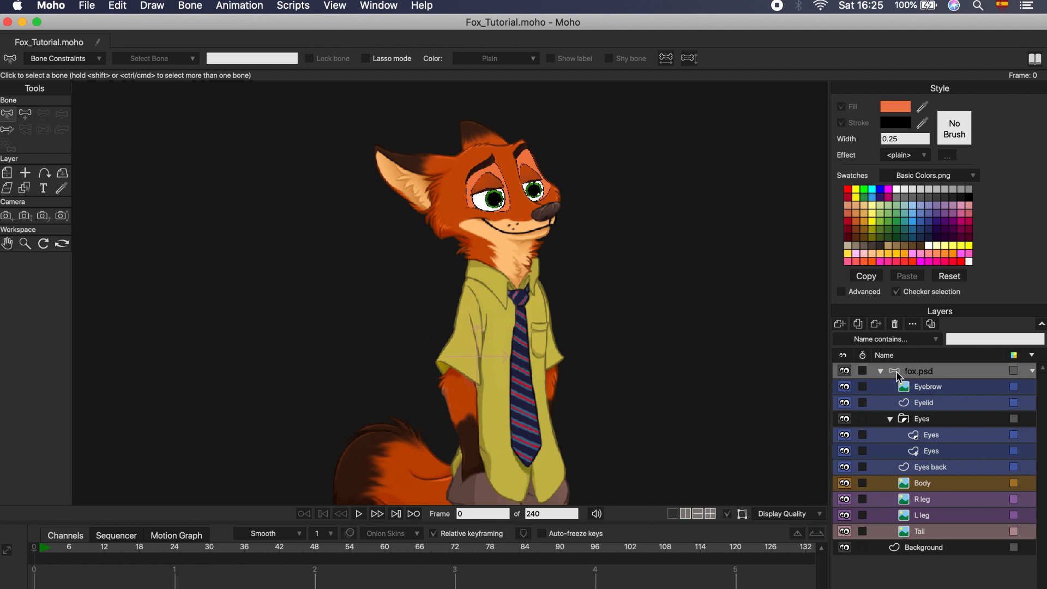
{"action": "right_click", "coordinate": [950, 377]}
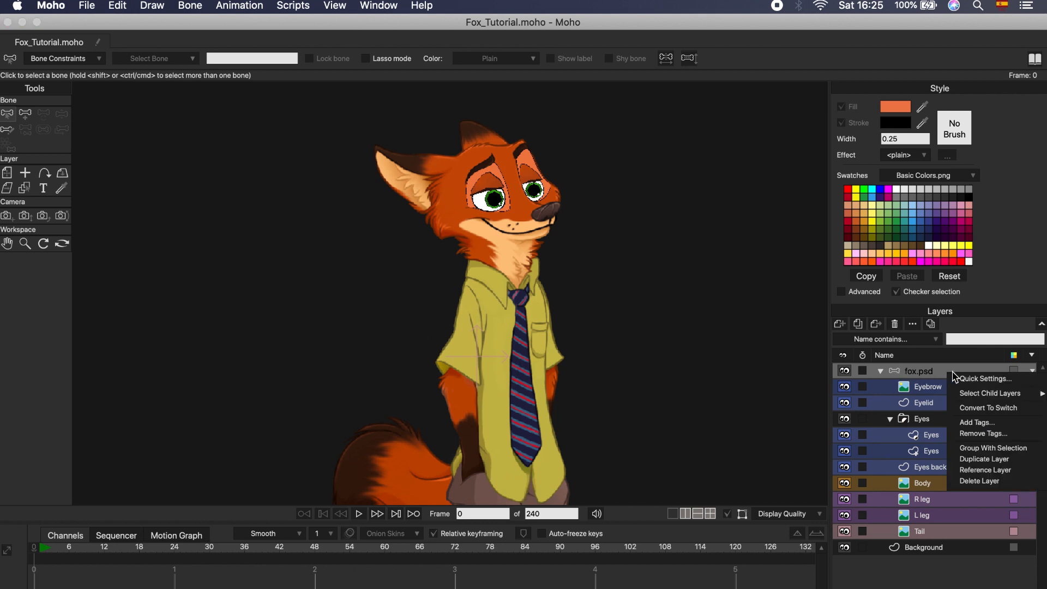
{"action": "left_click", "coordinate": [661, 322]}
{"action": "scroll", "coordinate": [661, 322], "scroll_direction": "right", "scroll_amount": 2}
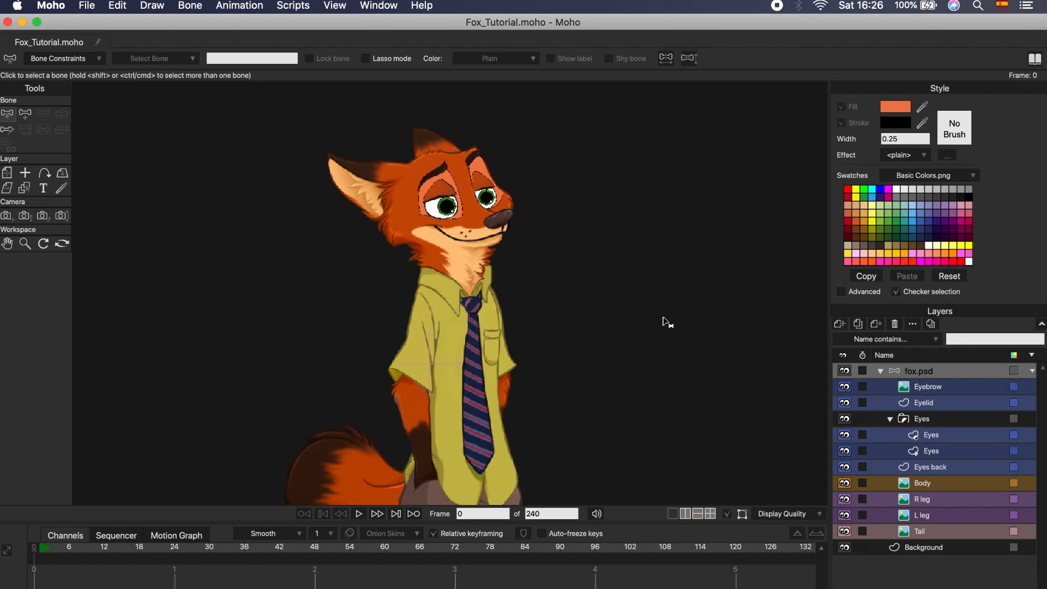
{"action": "left_click", "coordinate": [880, 372]}
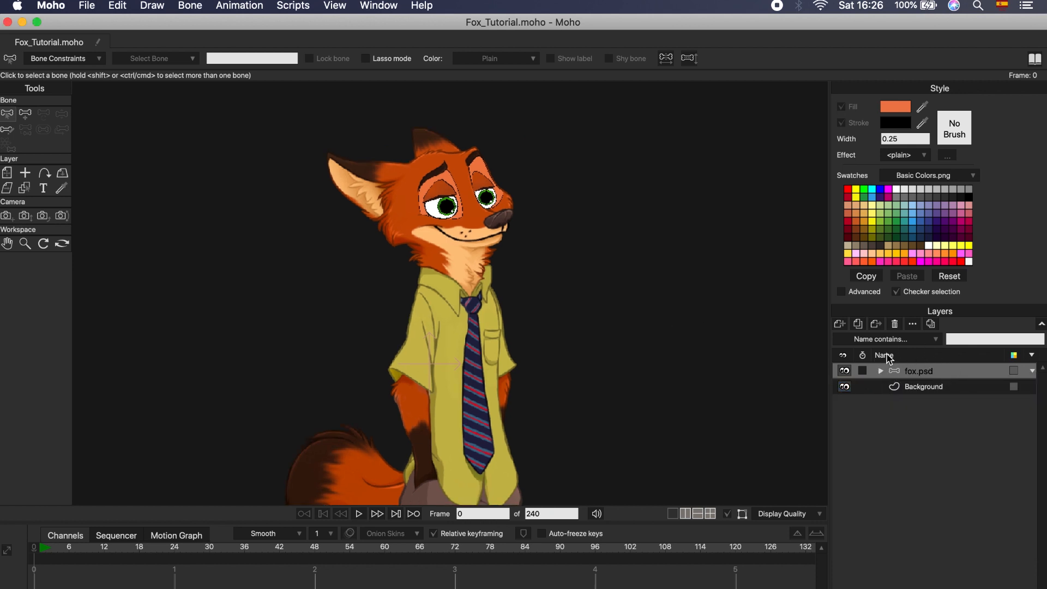
{"action": "left_click", "coordinate": [881, 372]}
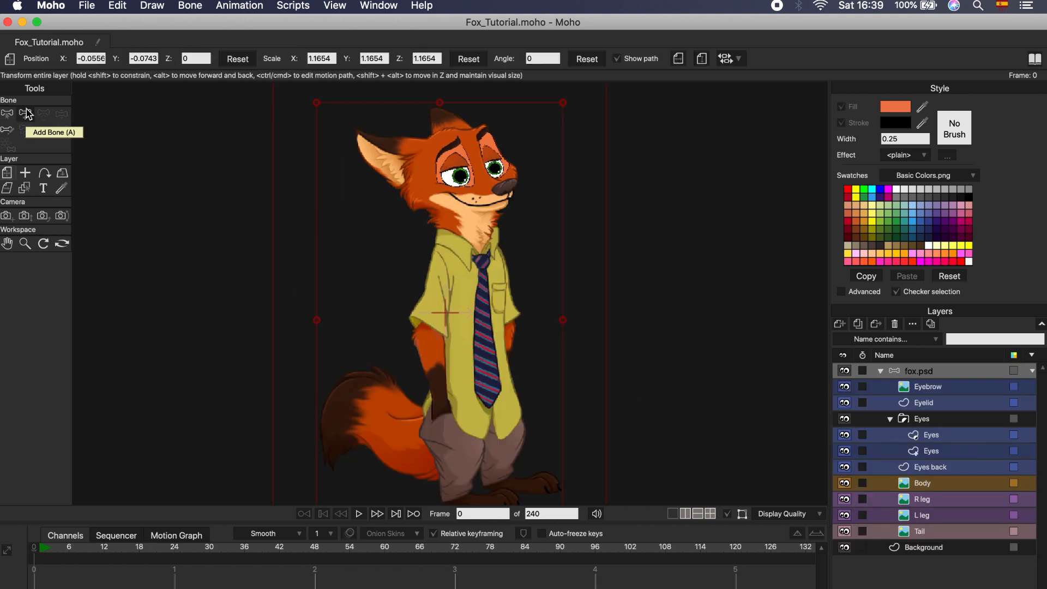
Add a short horizontal bone in the empty space beside the fox's head, clear of the artwork.
{"action": "left_click", "coordinate": [24, 114]}
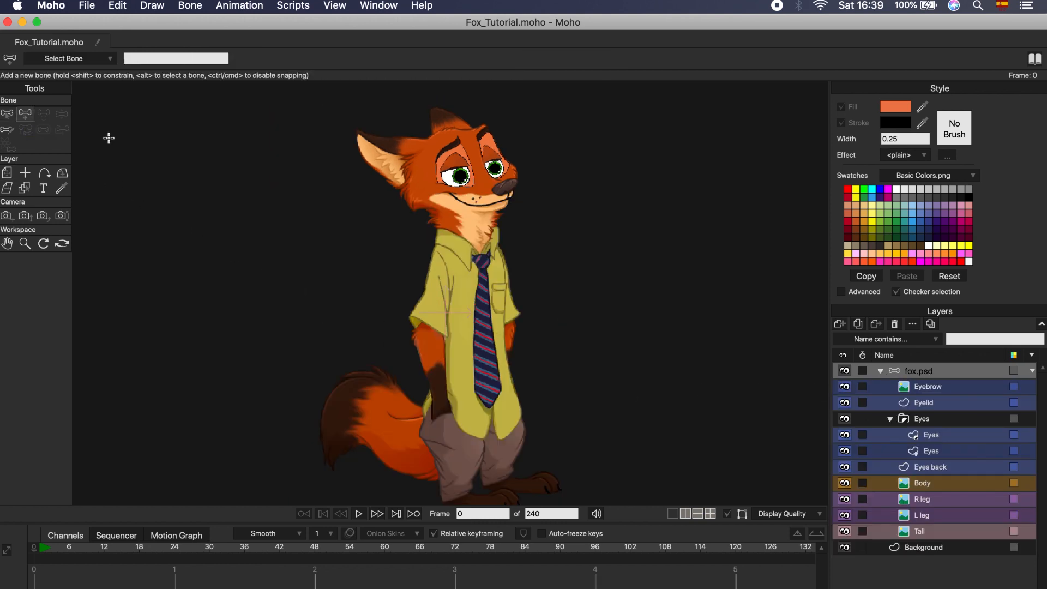
{"action": "left_click_drag", "start_coordinate": [141, 145], "coordinate": [190, 146]}
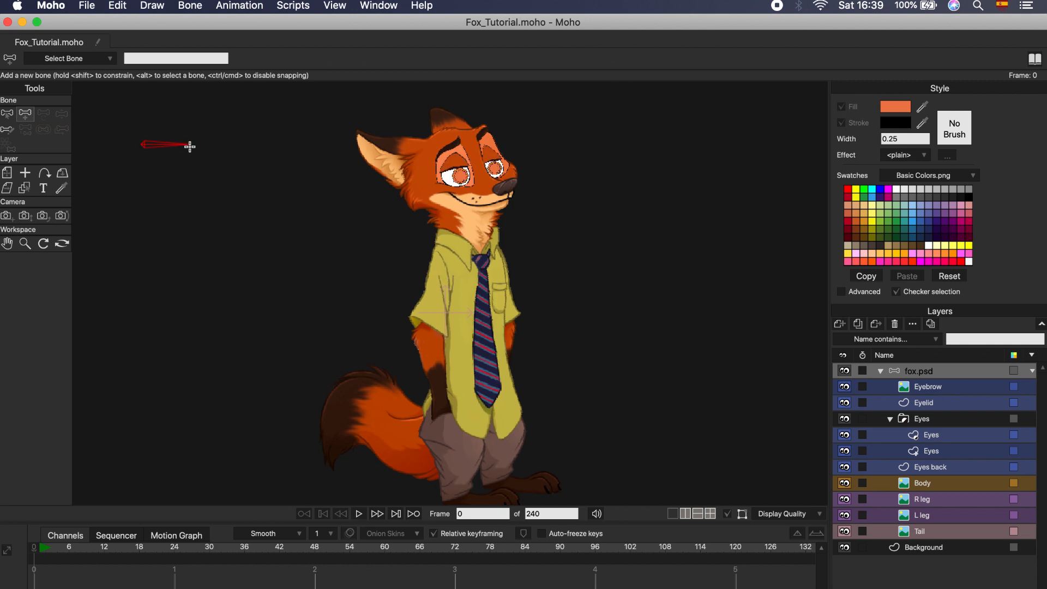
Rename the new bone beside the fox's head as Blink.
{"action": "left_click", "coordinate": [9, 115]}
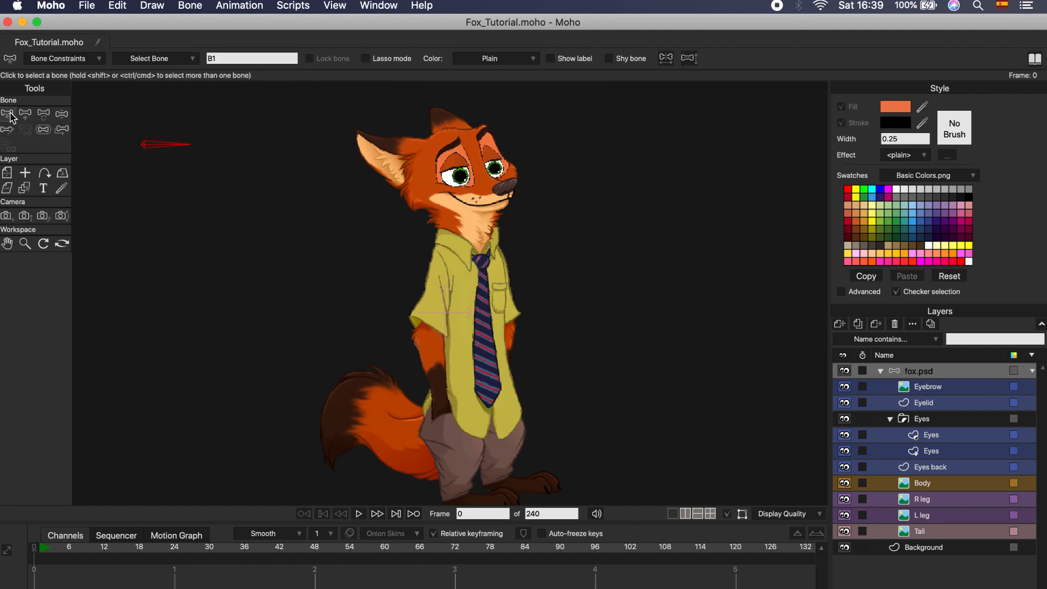
{"action": "left_click", "coordinate": [225, 59]}
{"action": "type", "text": "B"}
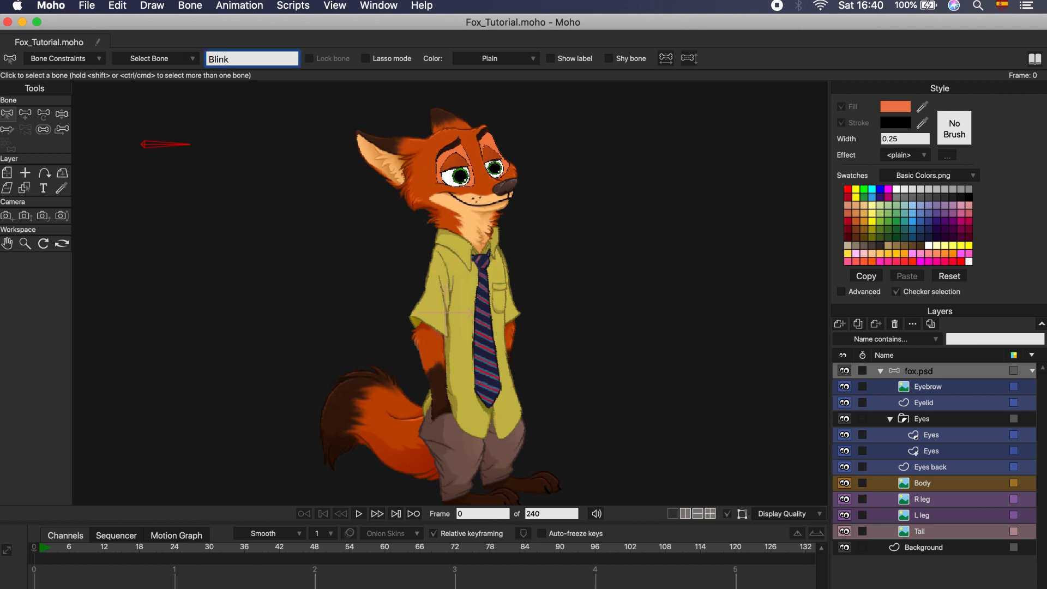
Set the Blink bone's colour to Blue and show its label.
{"action": "left_click", "coordinate": [534, 64]}
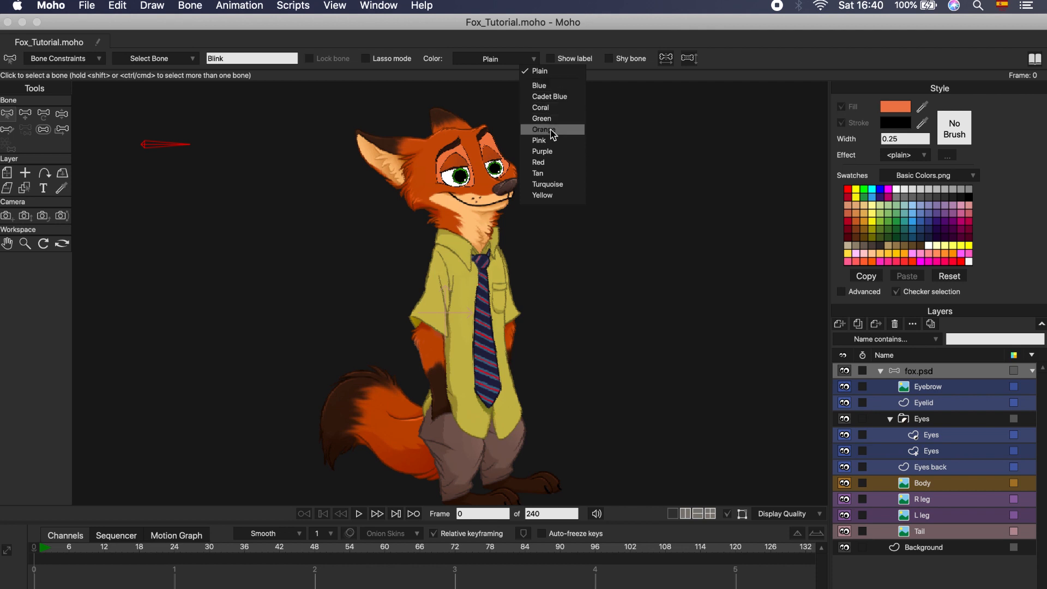
{"action": "left_click", "coordinate": [553, 130]}
{"action": "left_click", "coordinate": [529, 60]}
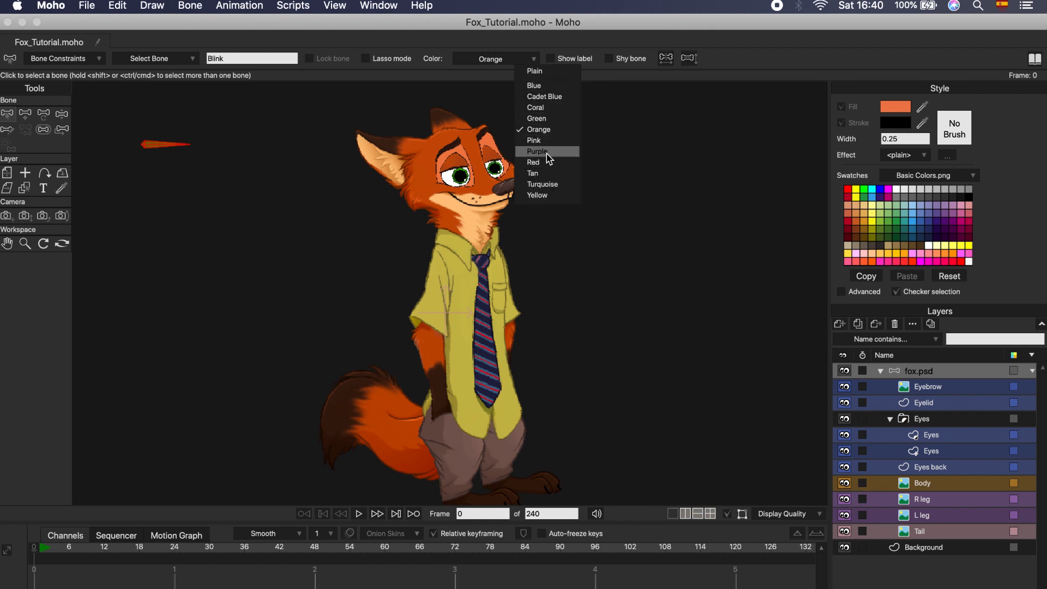
{"action": "left_click", "coordinate": [547, 87]}
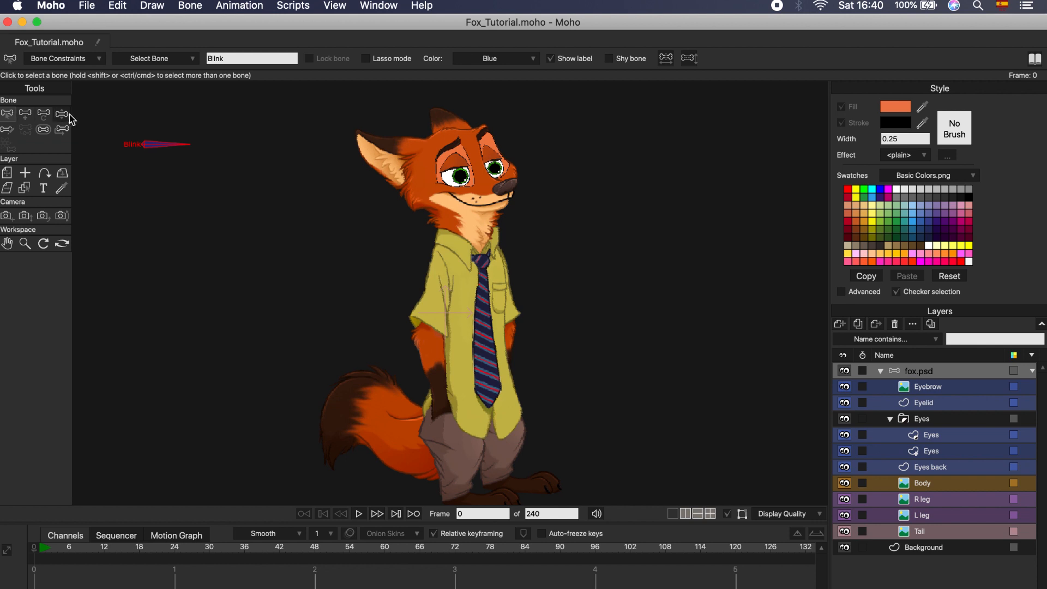
Enable angle constraints on the Blink bone with a minimum of -90 and a maximum of 0 degrees.
{"action": "left_click", "coordinate": [65, 61]}
{"action": "left_click", "coordinate": [54, 76]}
{"action": "key", "text": "Tab"}
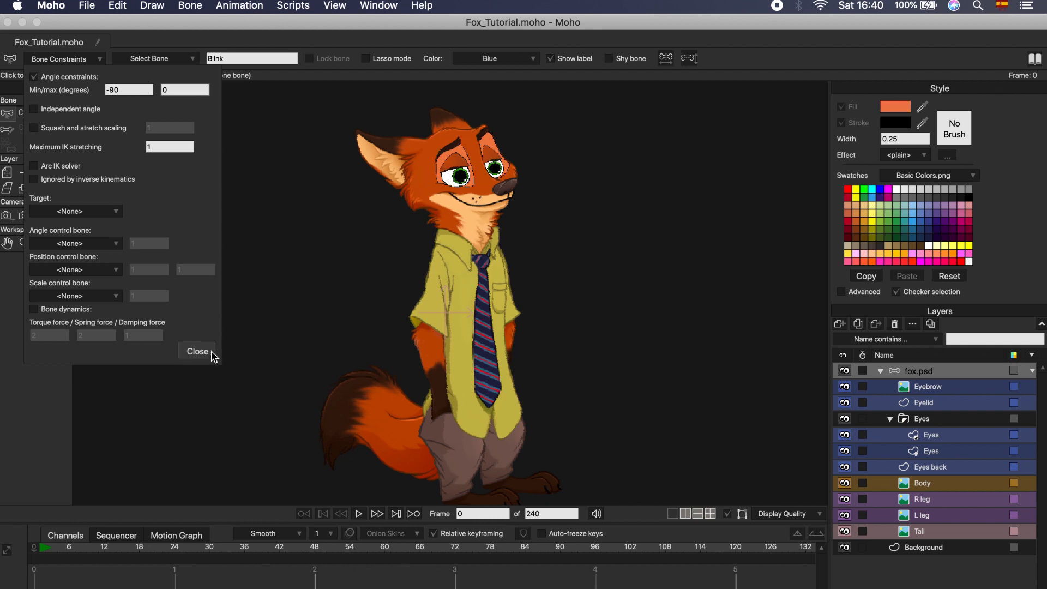
{"action": "left_click", "coordinate": [196, 351]}
Reduce the Blink bone's strength to 0.
{"action": "left_click", "coordinate": [43, 129]}
{"action": "left_click_drag", "start_coordinate": [167, 145], "coordinate": [165, 145]}
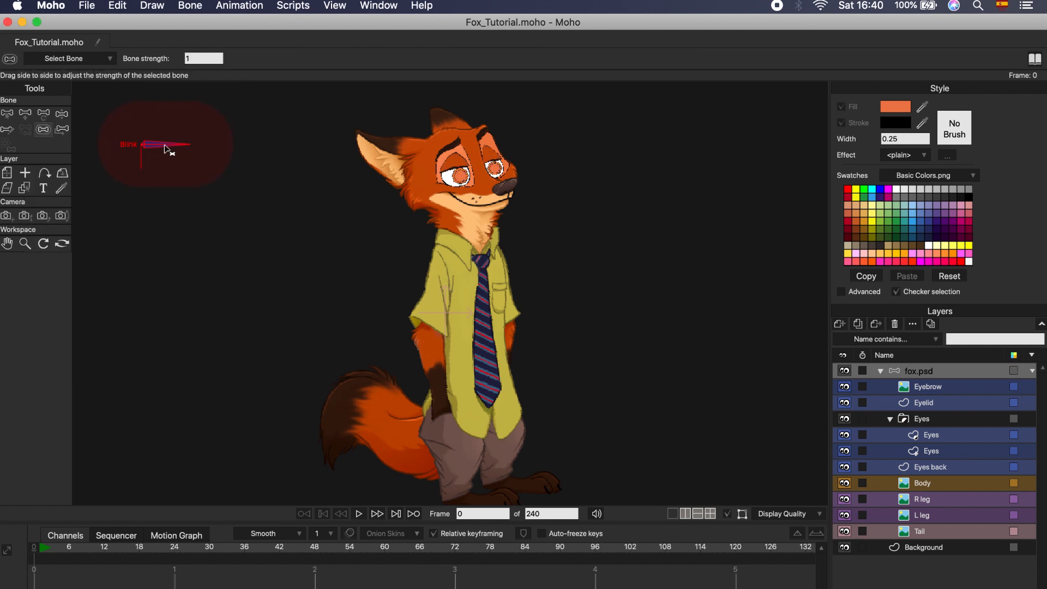
{"action": "left_click_drag", "start_coordinate": [94, 150], "coordinate": [84, 159]}
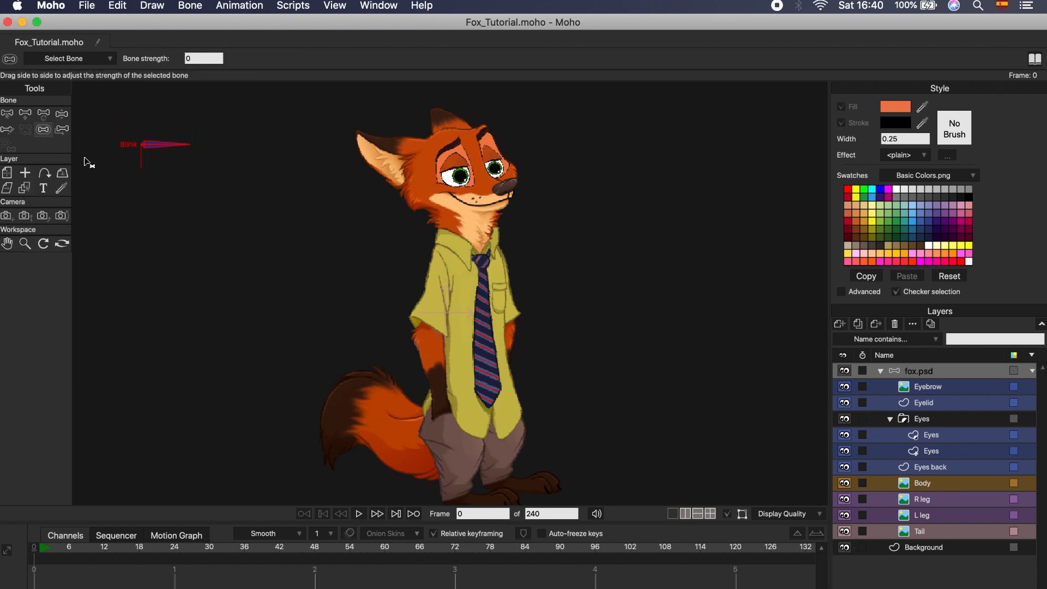
Open the Actions window and create a smart bone action named Blink for the Blink bone.
{"action": "left_click", "coordinate": [8, 114]}
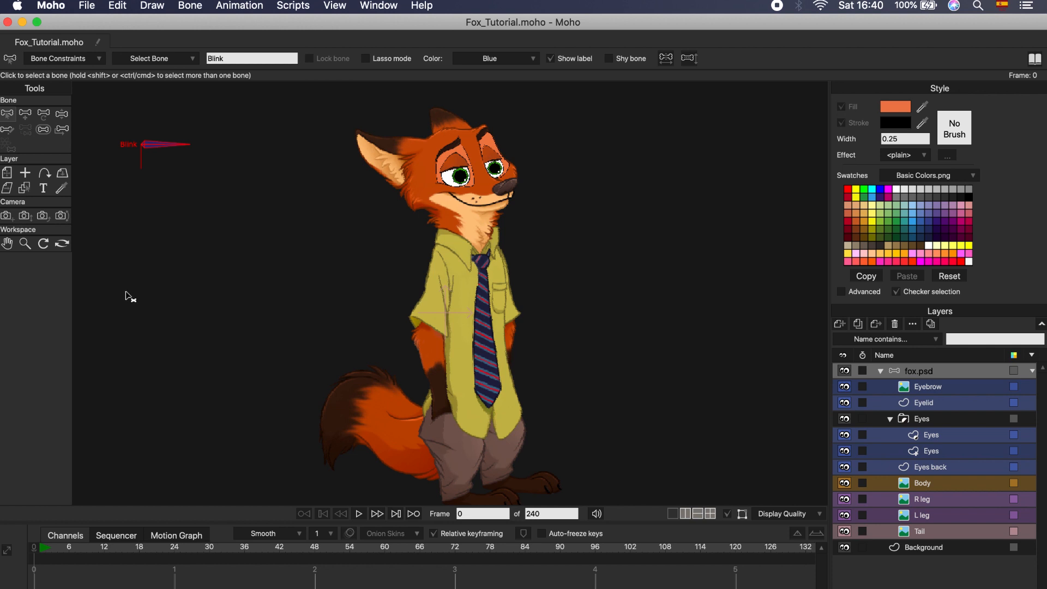
{"action": "left_click", "coordinate": [375, 7]}
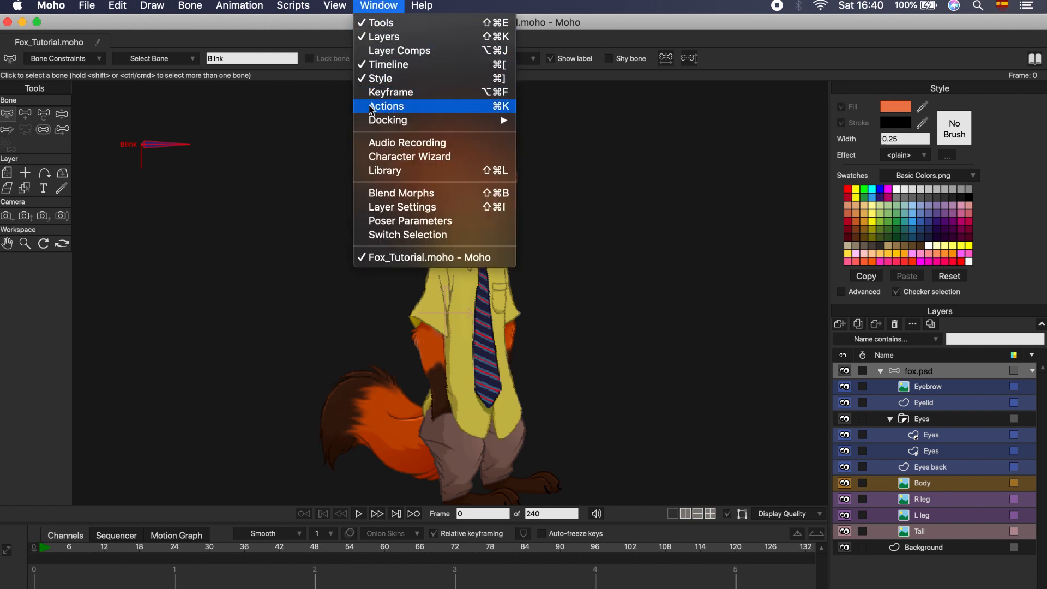
{"action": "left_click", "coordinate": [431, 107]}
{"action": "left_click_drag", "start_coordinate": [675, 94], "coordinate": [675, 104]}
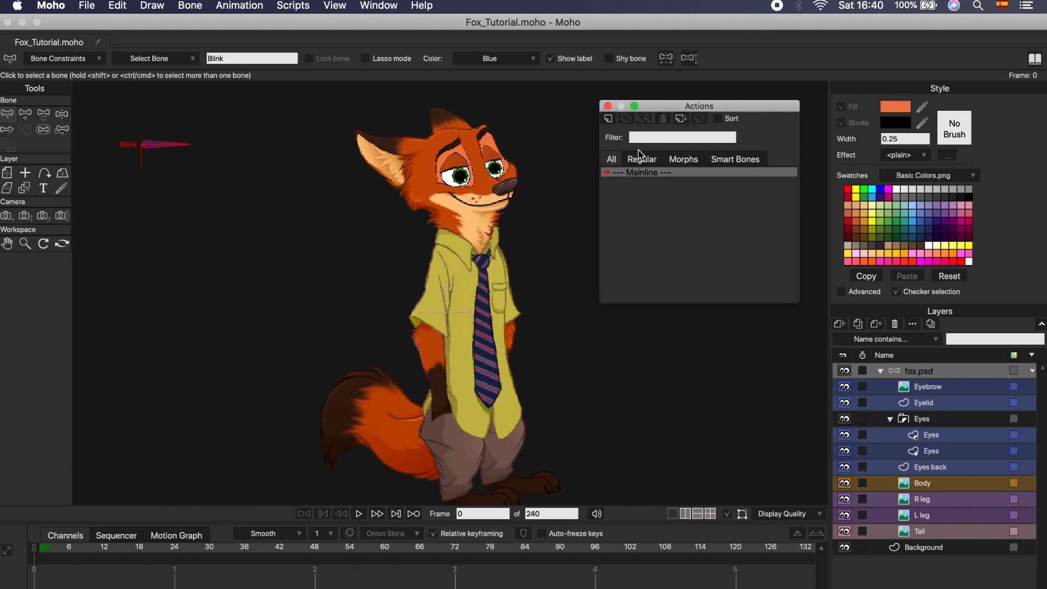
{"action": "left_click", "coordinate": [609, 120]}
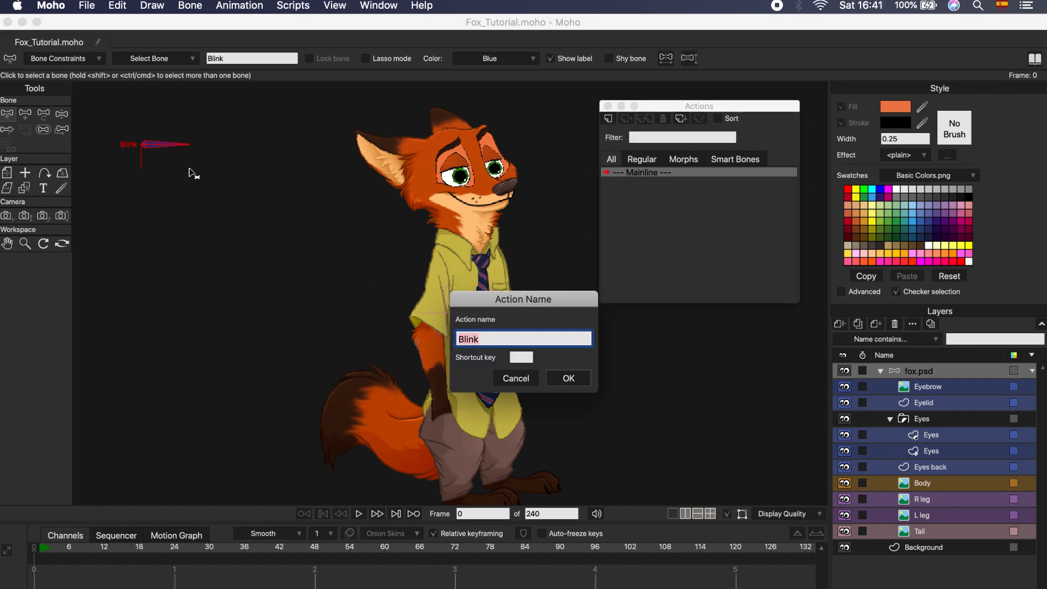
{"action": "left_click", "coordinate": [569, 378]}
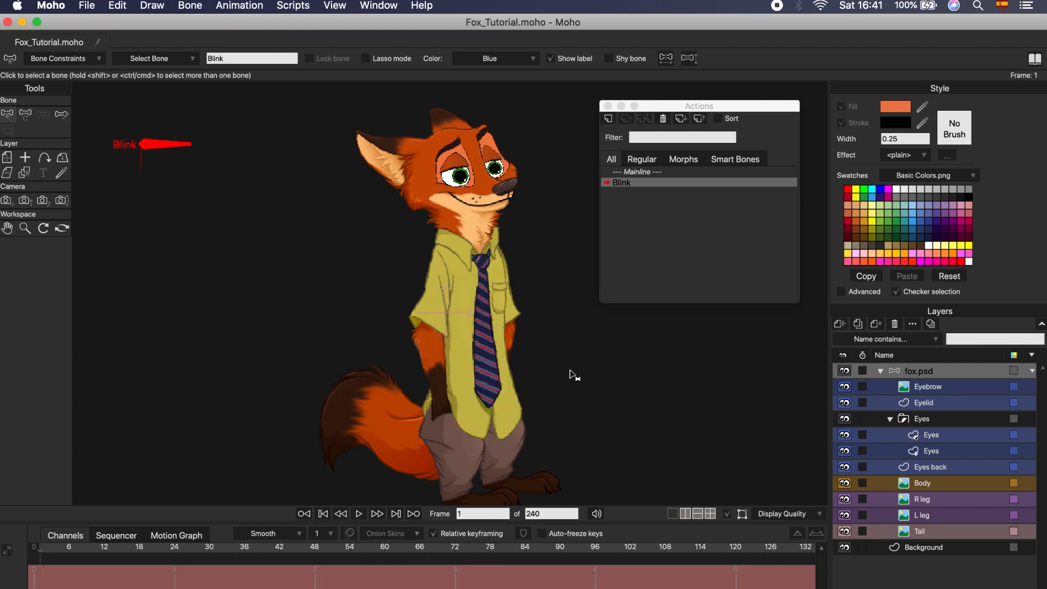
At frame 48 of the Blink action, rotate the Blink bone down to an angle of 270.
{"action": "left_click_drag", "start_coordinate": [42, 556], "coordinate": [307, 559]}
{"action": "left_click", "coordinate": [26, 115]}
{"action": "left_click_drag", "start_coordinate": [177, 147], "coordinate": [137, 170]}
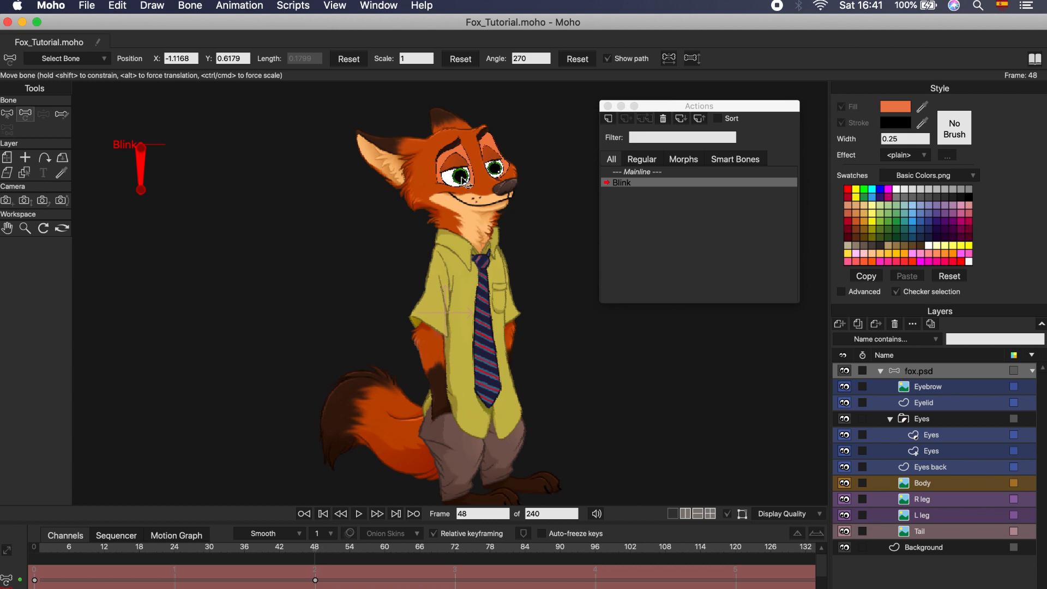
On the Eyelid layer at frame 48, pull down the lower-edge points of the larger eye's eyelid until it covers the eye.
{"action": "scroll", "coordinate": [504, 161], "scroll_direction": "up", "scroll_amount": 6}
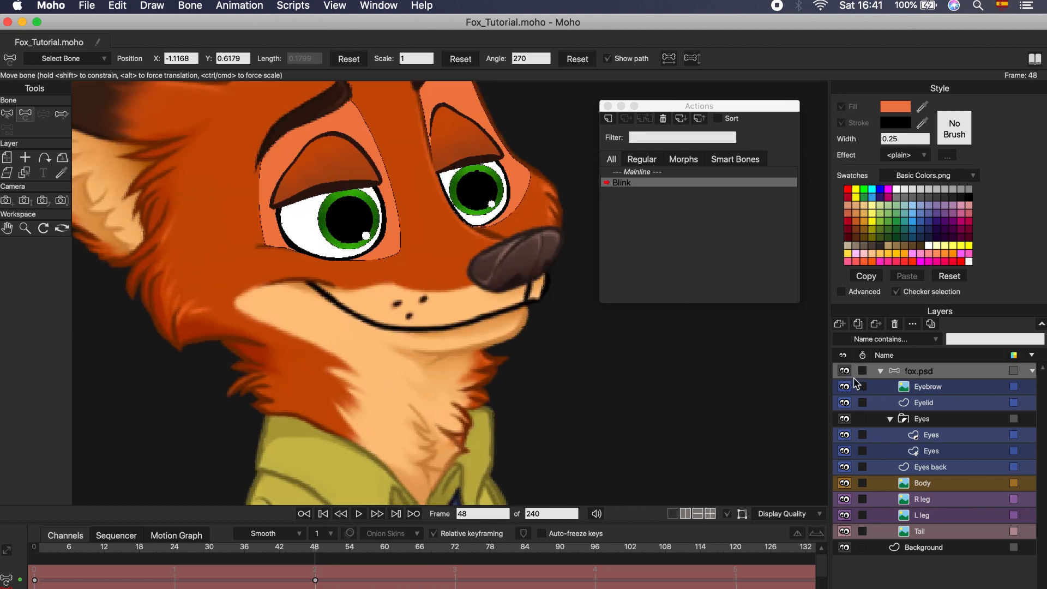
{"action": "left_click", "coordinate": [927, 403]}
{"action": "scroll", "coordinate": [393, 192], "scroll_direction": "up", "scroll_amount": 3}
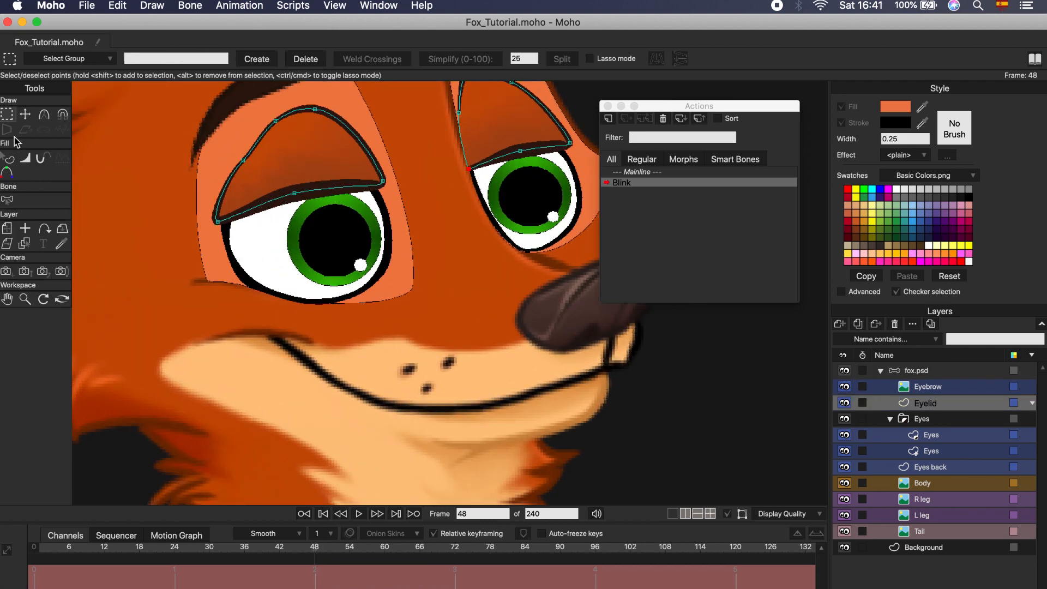
{"action": "left_click", "coordinate": [24, 116]}
{"action": "left_click", "coordinate": [9, 116]}
{"action": "left_click_drag", "start_coordinate": [209, 245], "coordinate": [394, 176]}
{"action": "key", "text": "t"}
{"action": "left_click_drag", "start_coordinate": [304, 209], "coordinate": [329, 296]}
{"action": "left_click_drag", "start_coordinate": [251, 283], "coordinate": [260, 287]}
{"action": "left_click_drag", "start_coordinate": [404, 241], "coordinate": [408, 264]}
Move the Actions window aside and pull down the smaller eye's lower eyelid points to close that eye.
{"action": "left_click_drag", "start_coordinate": [673, 106], "coordinate": [714, 110]}
{"action": "left_click_drag", "start_coordinate": [520, 150], "coordinate": [558, 238]}
{"action": "left_click_drag", "start_coordinate": [570, 143], "coordinate": [587, 172]}
{"action": "left_click_drag", "start_coordinate": [469, 168], "coordinate": [558, 234]}
Scrub through the blink and fine-tune the smaller eye's eyelid points at frame 48 to follow the eye outline.
{"action": "left_click_drag", "start_coordinate": [314, 550], "coordinate": [206, 543]}
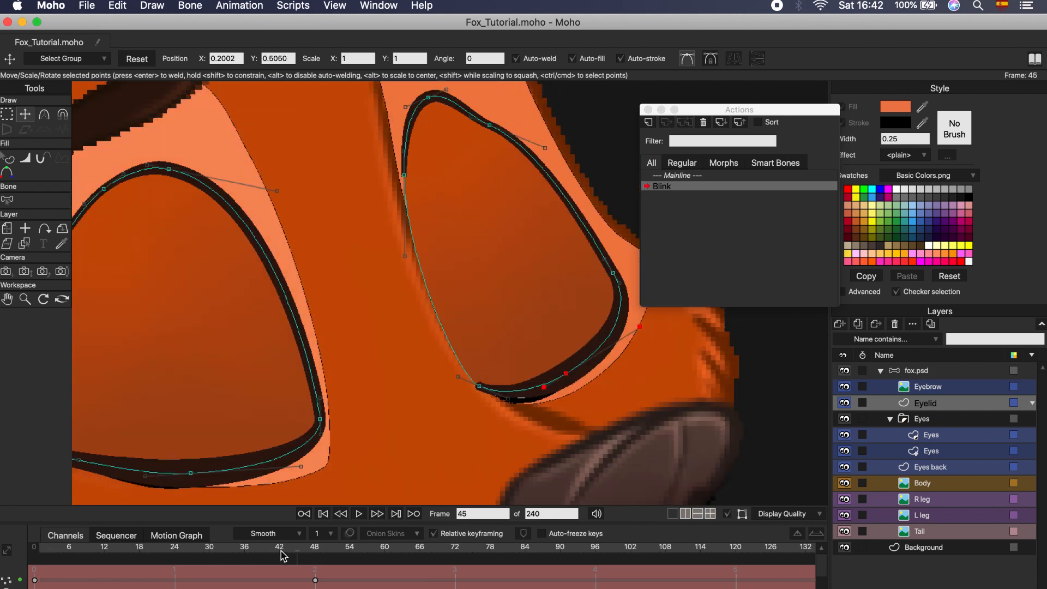
{"action": "left_click_drag", "start_coordinate": [281, 551], "coordinate": [315, 548]}
{"action": "left_click_drag", "start_coordinate": [566, 375], "coordinate": [567, 379]}
{"action": "left_click_drag", "start_coordinate": [507, 401], "coordinate": [512, 404]}
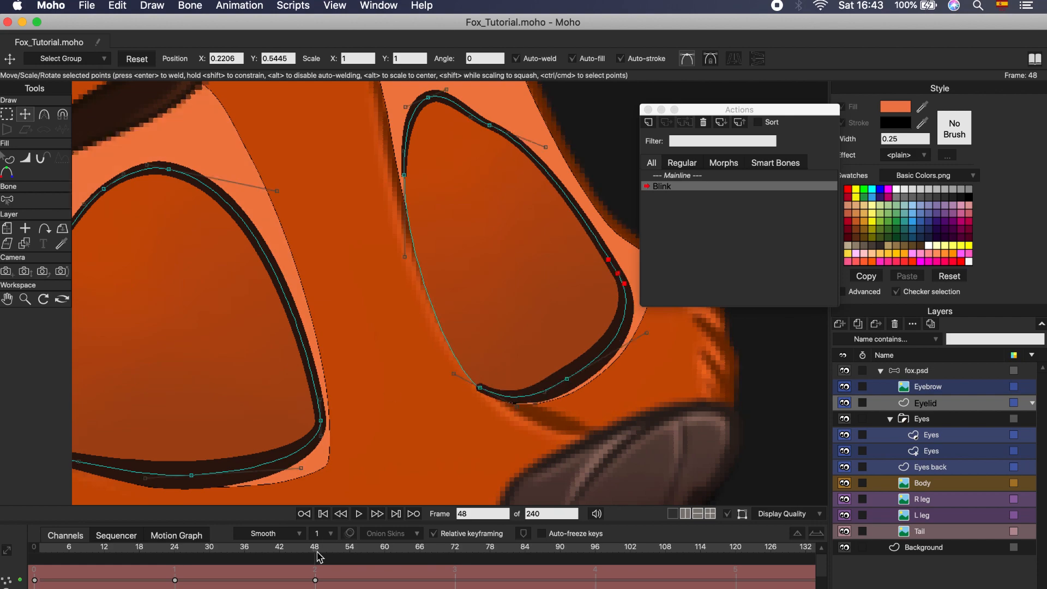
{"action": "left_click_drag", "start_coordinate": [318, 549], "coordinate": [314, 548]}
Render a preview of frame 48 to inspect the closed eyes, and close the render.
{"action": "scroll", "coordinate": [341, 366], "scroll_direction": "down", "scroll_amount": 4}
{"action": "left_click", "coordinate": [87, 6]}
{"action": "left_click", "coordinate": [115, 339]}
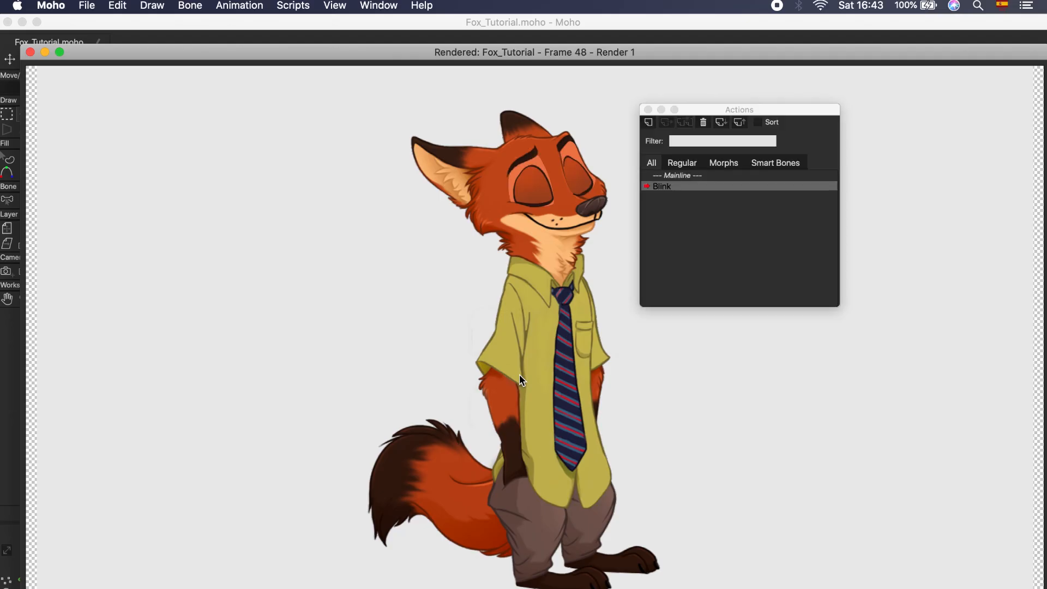
{"action": "left_click", "coordinate": [30, 52]}
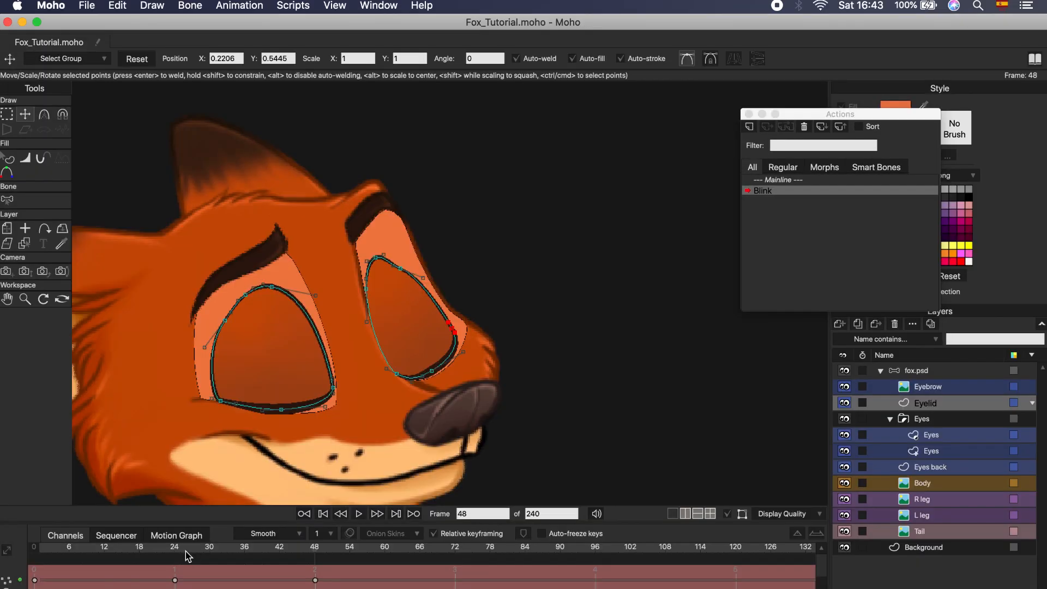
Scrub the Blink action through to frame 48 to check the eyelid movement on the whole character.
{"action": "left_click_drag", "start_coordinate": [37, 553], "coordinate": [139, 551]}
{"action": "scroll", "coordinate": [397, 335], "scroll_direction": "down", "scroll_amount": 5}
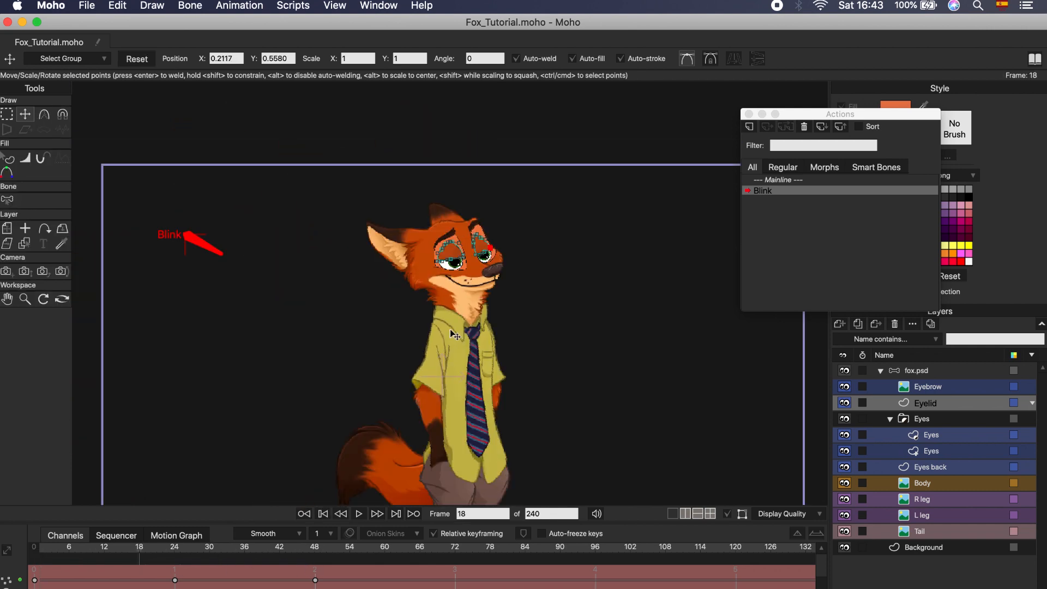
{"action": "left_click_drag", "start_coordinate": [134, 553], "coordinate": [318, 553]}
Return to the Mainline timeline and rotate the Blink bone to test the blink.
{"action": "double_click", "coordinate": [793, 181]}
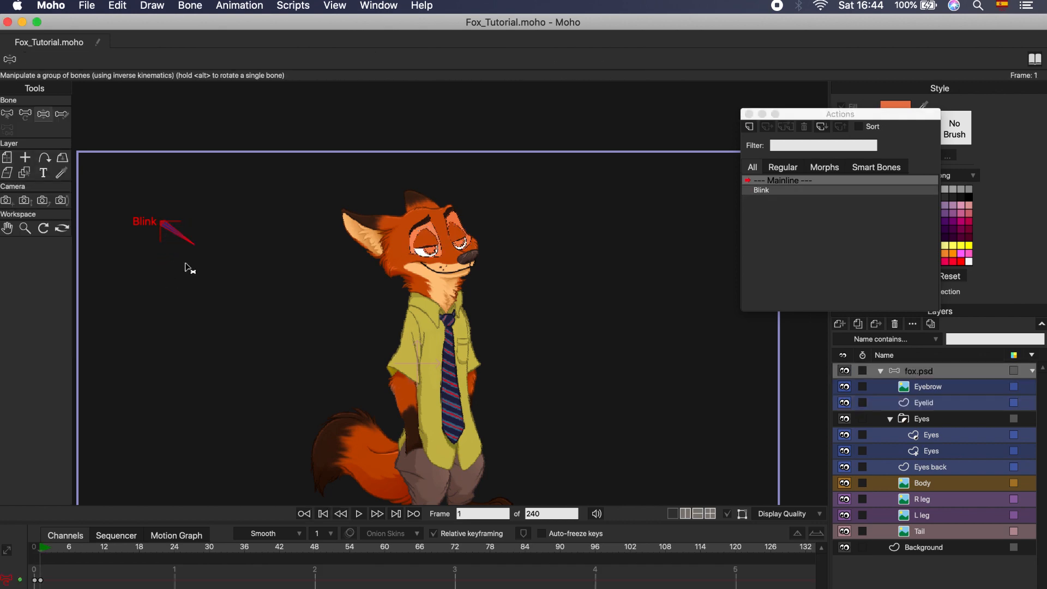
{"action": "left_click_drag", "start_coordinate": [148, 309], "coordinate": [215, 231]}
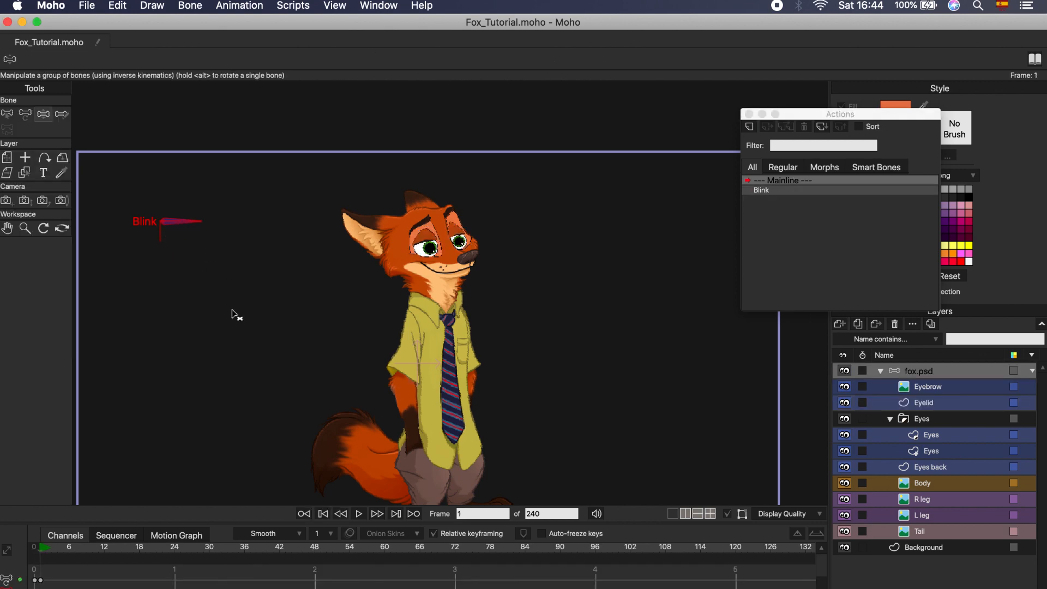
Render a preview of frame 0 to inspect the open eyes, and close the render.
{"action": "left_click", "coordinate": [86, 5]}
{"action": "left_click", "coordinate": [112, 338]}
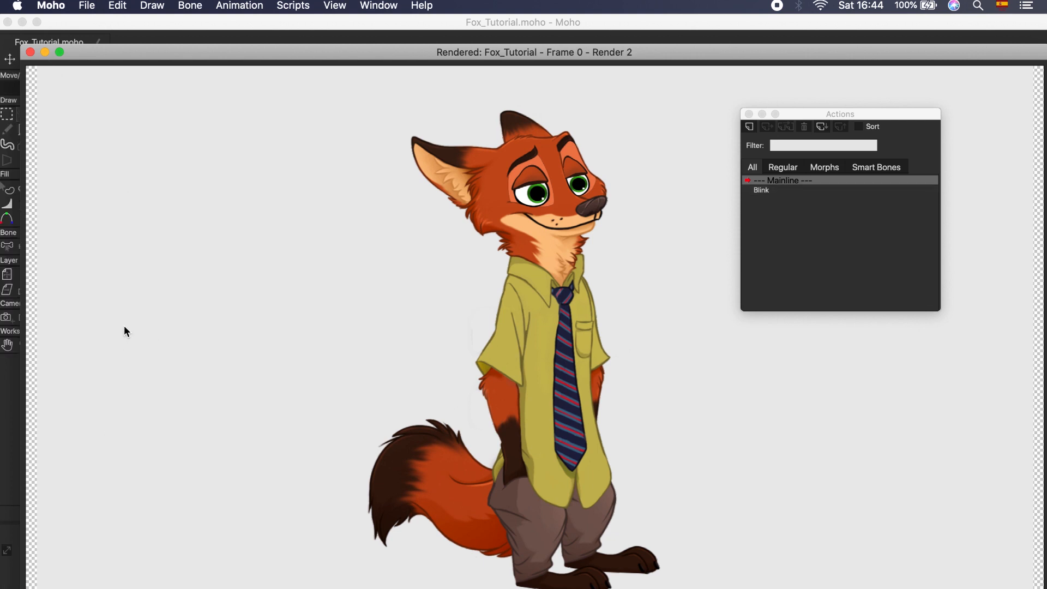
{"action": "left_click", "coordinate": [32, 52]}
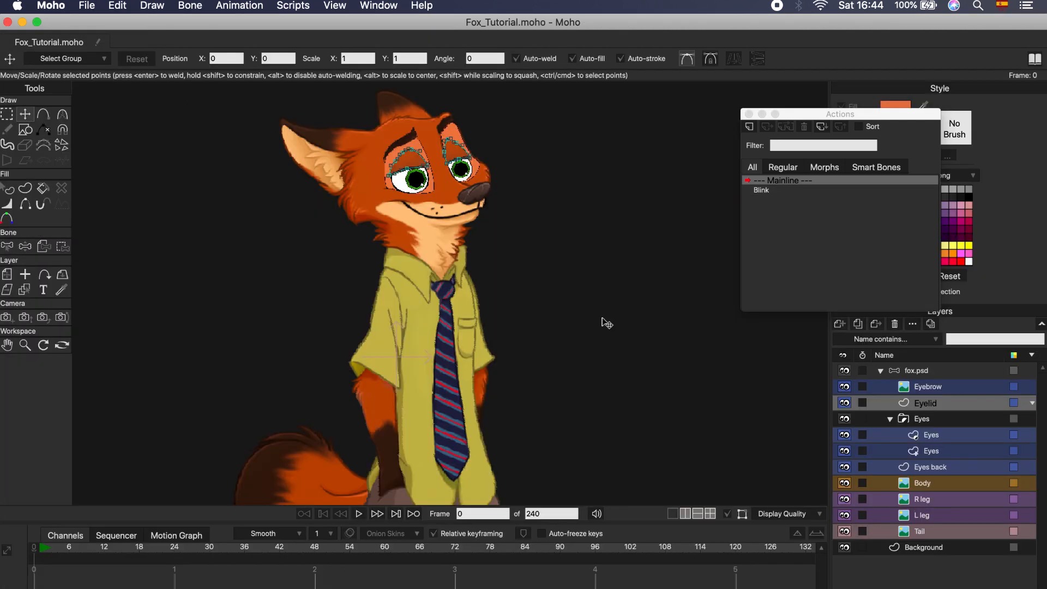
On the fox.psd bone layer, add a pin bone in the empty space in front of the fox's face with strength 0.
{"action": "left_click", "coordinate": [62, 113]}
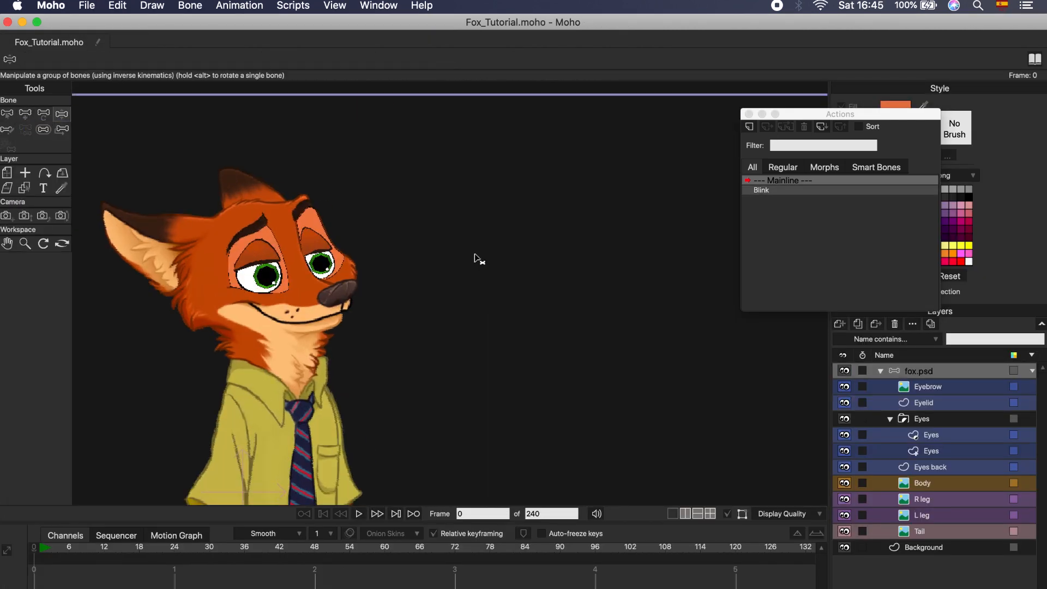
{"action": "left_click", "coordinate": [25, 114]}
{"action": "left_click", "coordinate": [43, 130]}
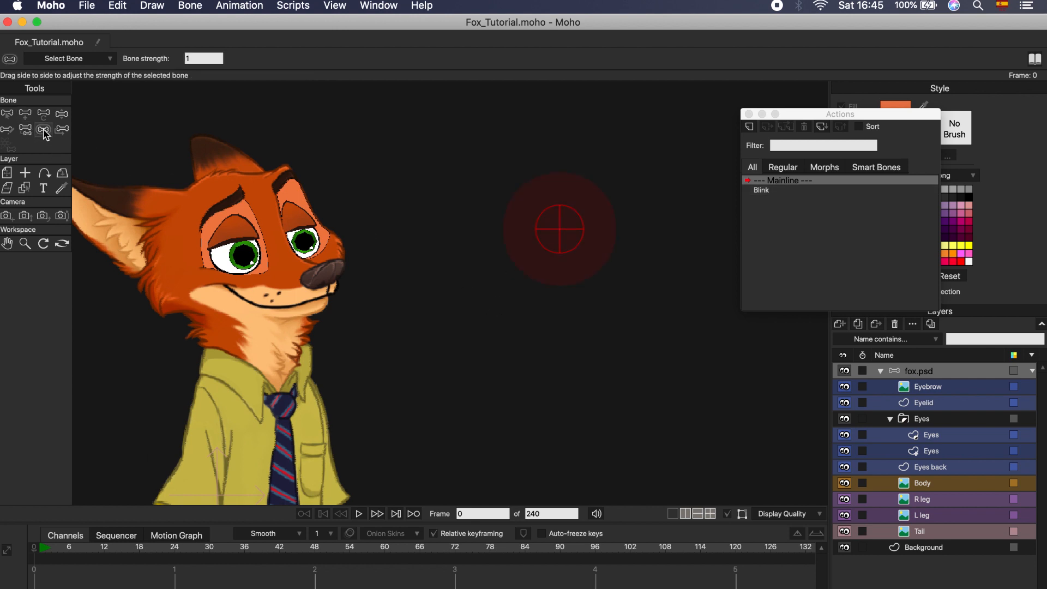
{"action": "left_click_drag", "start_coordinate": [564, 229], "coordinate": [557, 229]}
{"action": "left_click_drag", "start_coordinate": [472, 235], "coordinate": [381, 387]}
Add a pin bone at the centre of each pupil and set the strength of both bones to 0.
{"action": "left_click", "coordinate": [25, 114]}
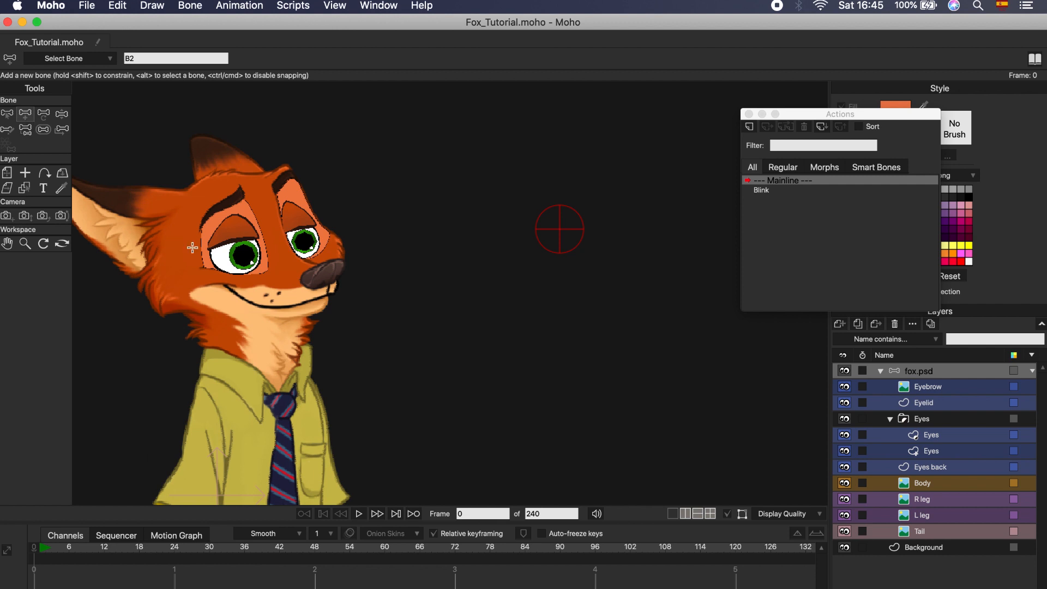
{"action": "scroll", "coordinate": [245, 255], "scroll_direction": "up", "scroll_amount": 2}
{"action": "scroll", "coordinate": [245, 254], "scroll_direction": "up", "scroll_amount": 2}
{"action": "left_click", "coordinate": [244, 257]}
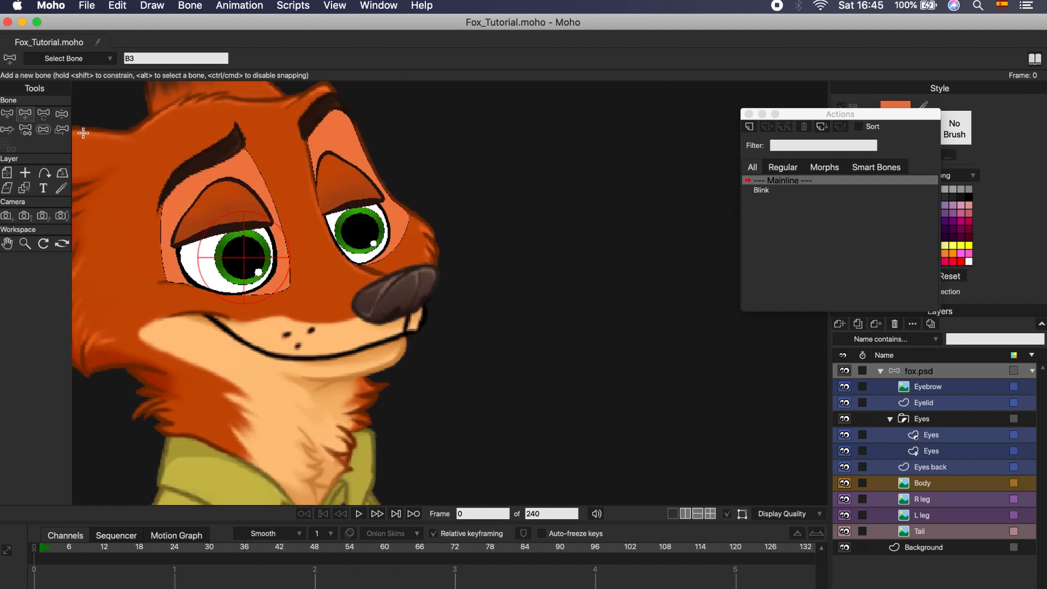
{"action": "left_click", "coordinate": [43, 129]}
{"action": "key", "text": "a"}
{"action": "left_click", "coordinate": [361, 230]}
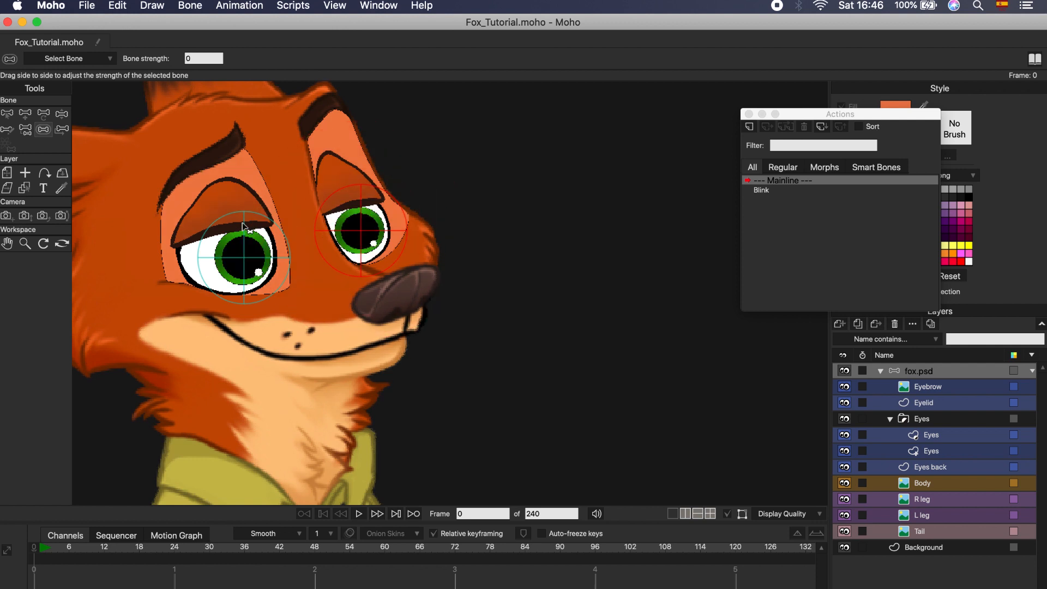
Rename the larger eye's pin bone as R eye and the smaller eye's pin bone as L eye.
{"action": "left_click", "coordinate": [8, 114]}
{"action": "left_click", "coordinate": [246, 261]}
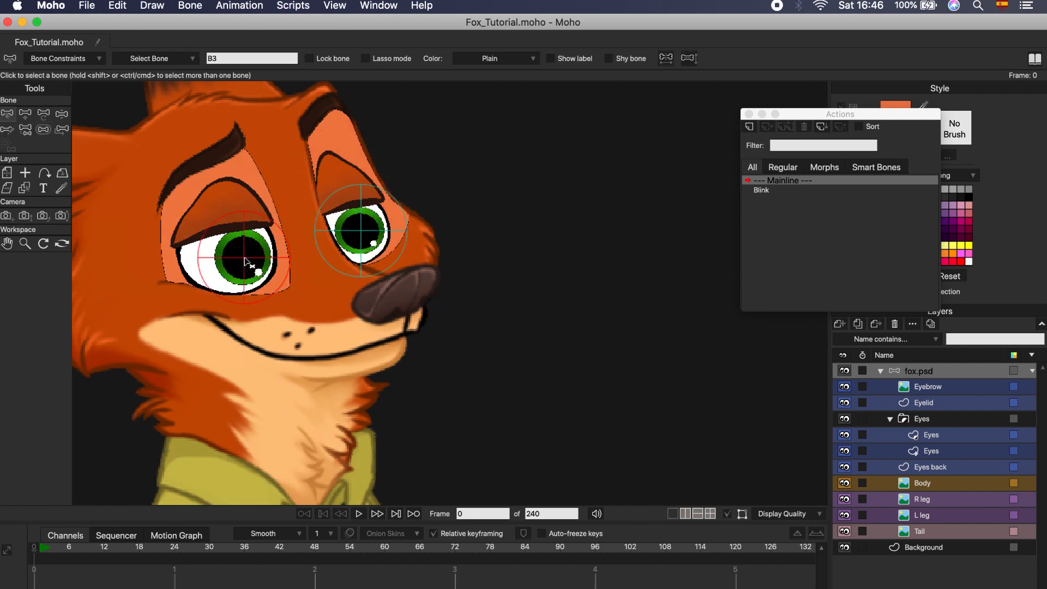
{"action": "left_click_drag", "start_coordinate": [224, 61], "coordinate": [205, 60]}
{"action": "type", "text": "R eye"}
{"action": "left_click", "coordinate": [362, 234]}
{"action": "type", "text": "L eye"}
Bind the larger eye's pupil points on the upper Eyes layer to the R eye bone.
{"action": "left_click", "coordinate": [246, 262]}
{"action": "left_click", "coordinate": [961, 439]}
{"action": "left_click", "coordinate": [844, 435]}
{"action": "left_click", "coordinate": [844, 435]}
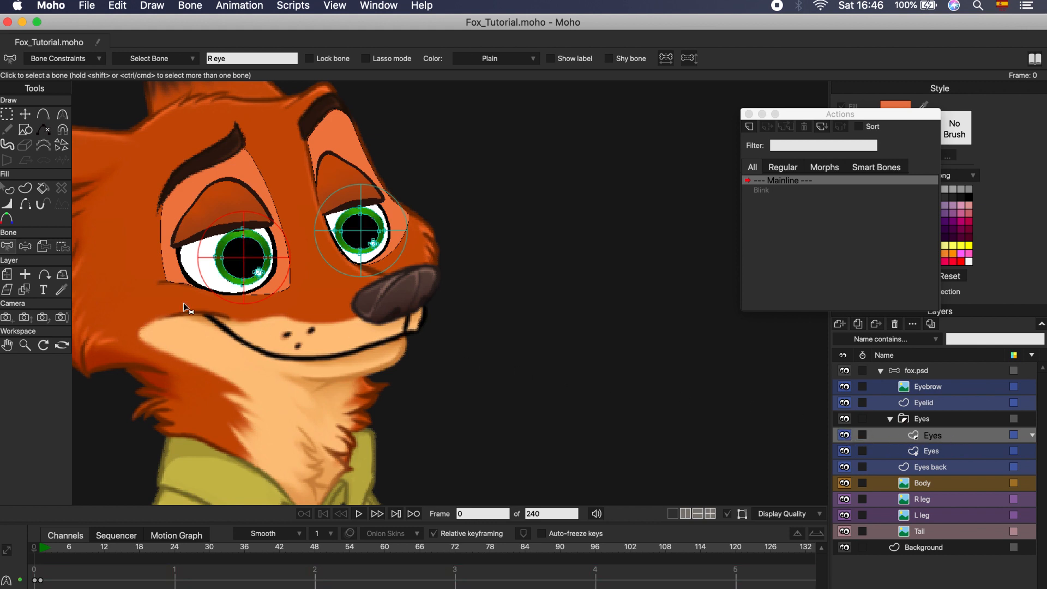
{"action": "left_click", "coordinate": [63, 250]}
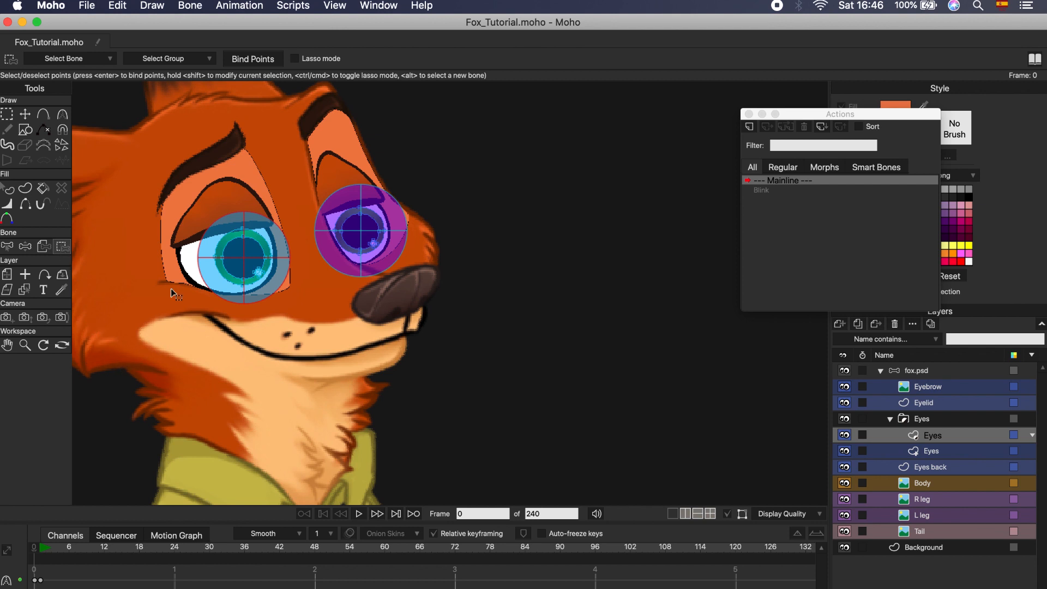
{"action": "left_click_drag", "start_coordinate": [167, 205], "coordinate": [295, 305]}
{"action": "scroll", "coordinate": [243, 233], "scroll_direction": "up", "scroll_amount": 3}
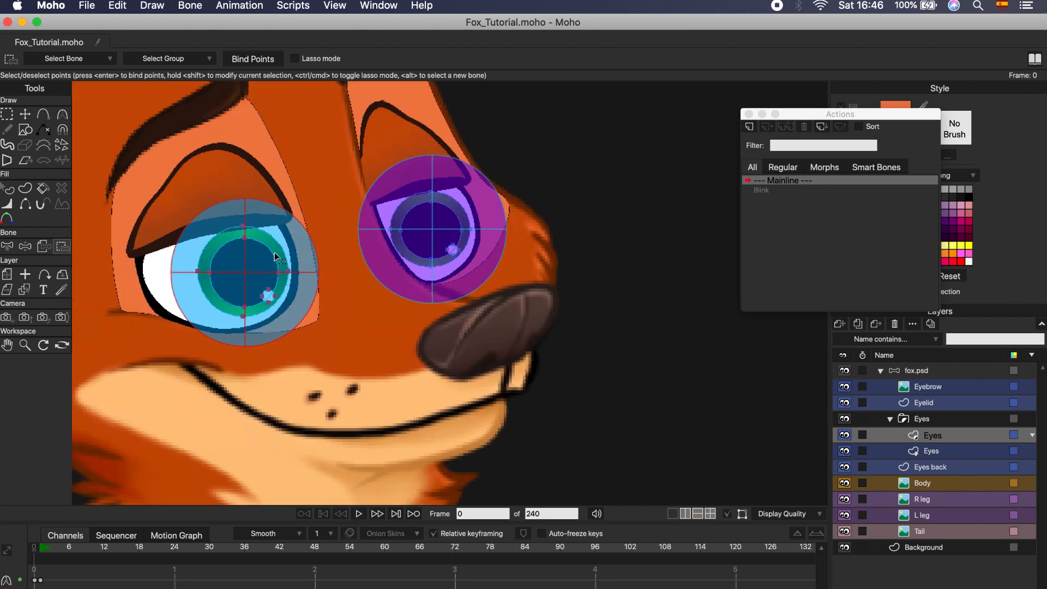
{"action": "left_click", "coordinate": [251, 59]}
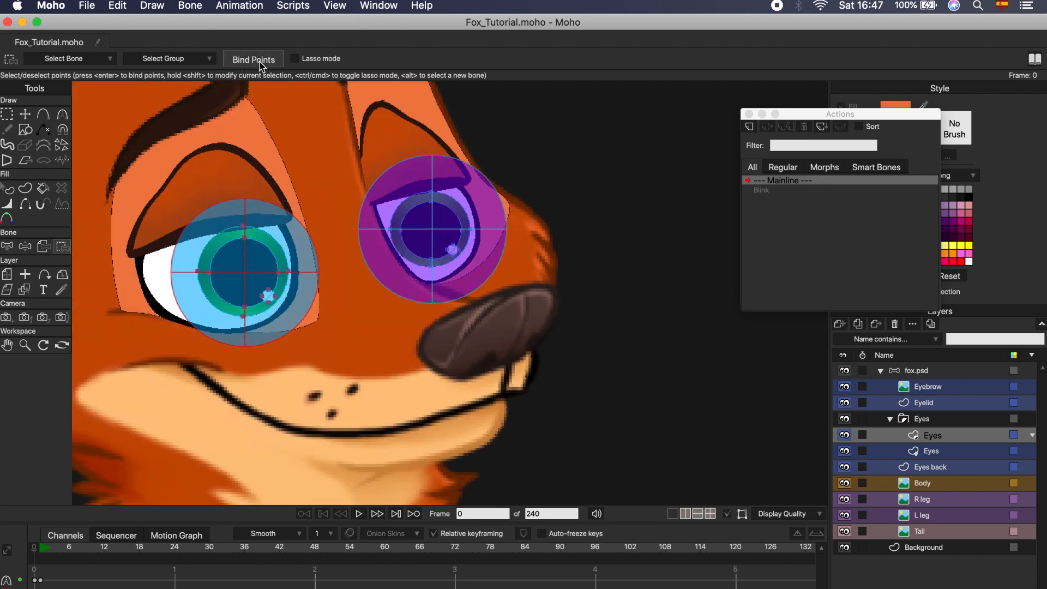
Bind the smaller eye's pupil points on the upper Eyes layer to the L eye bone.
{"action": "left_click", "coordinate": [26, 115]}
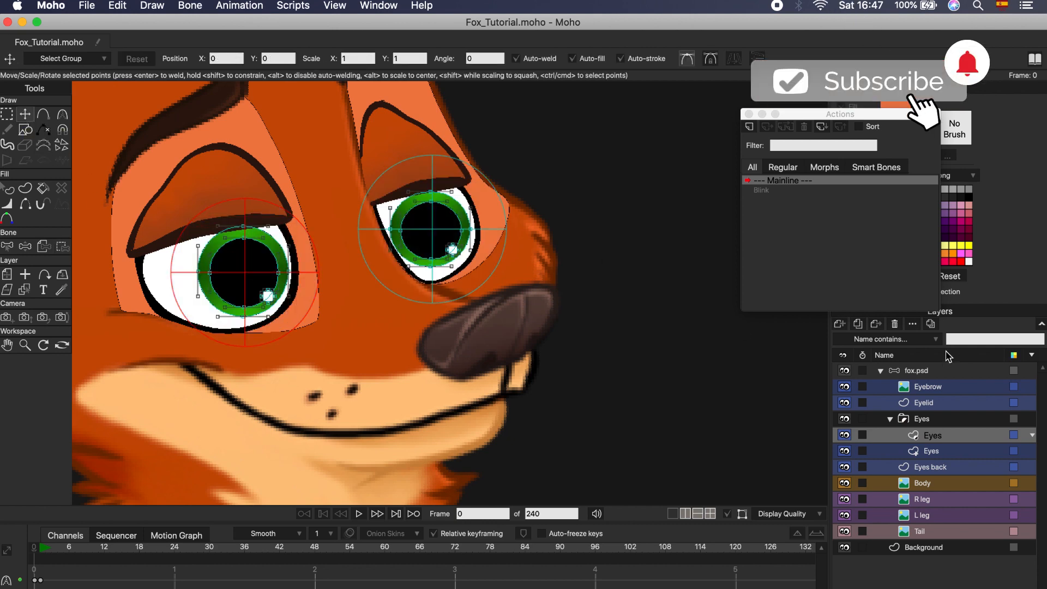
{"action": "left_click", "coordinate": [938, 372]}
{"action": "left_click", "coordinate": [434, 232]}
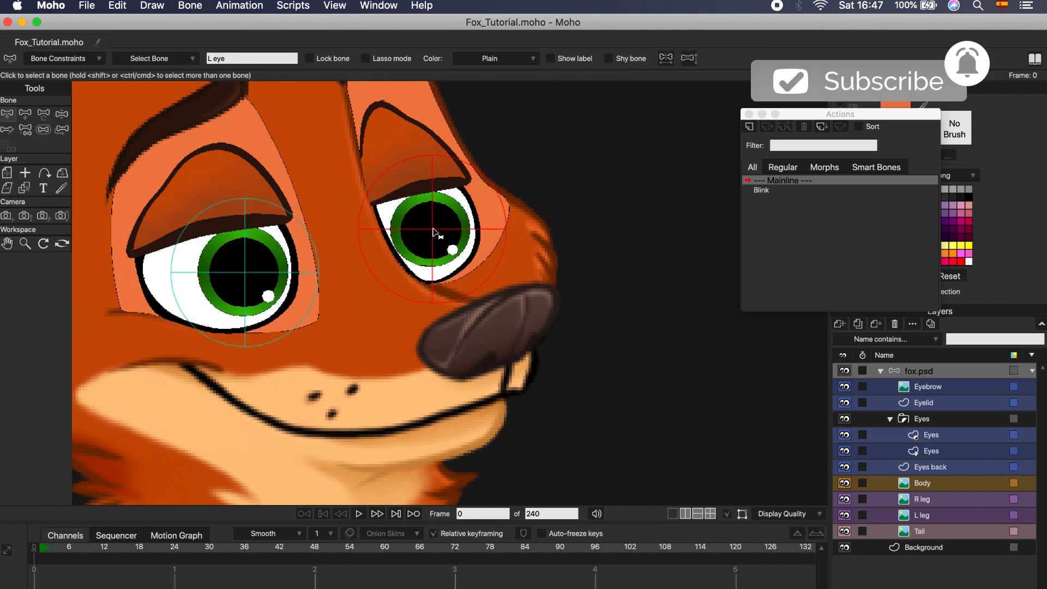
{"action": "left_click", "coordinate": [950, 436]}
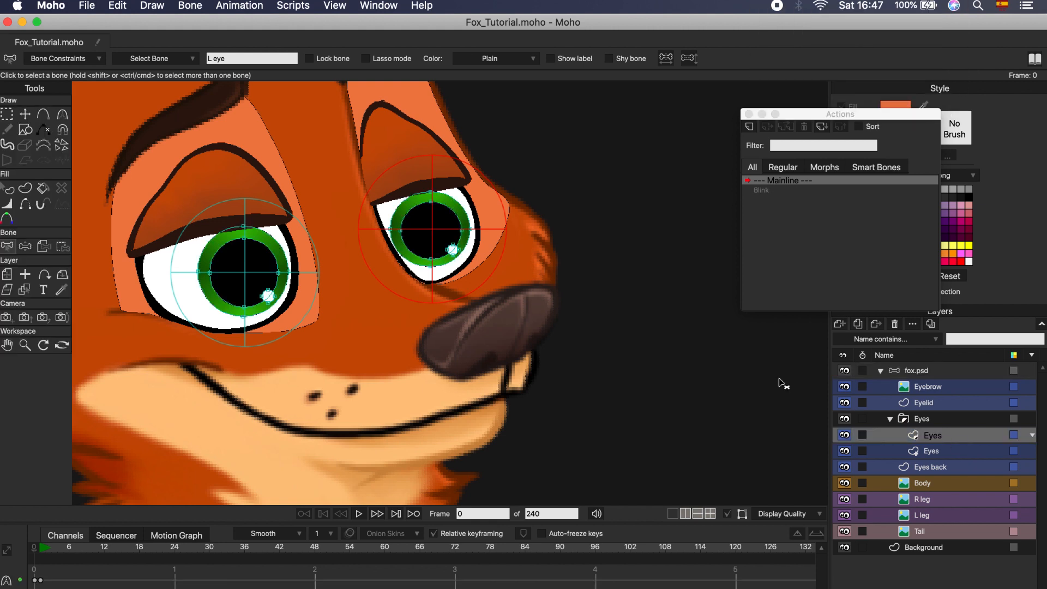
{"action": "left_click", "coordinate": [63, 247]}
{"action": "left_click_drag", "start_coordinate": [499, 203], "coordinate": [370, 297]}
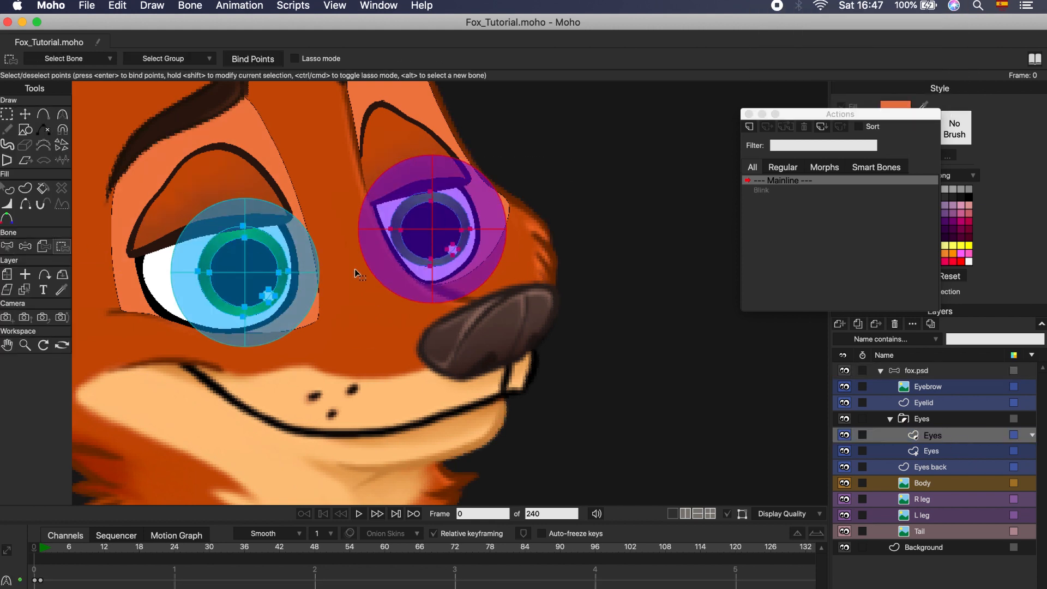
{"action": "left_click", "coordinate": [262, 65]}
{"action": "left_click", "coordinate": [24, 114]}
On the fox.psd bone layer, detach the pin bone in front of the fox's face from its parent bone.
{"action": "left_click", "coordinate": [918, 371]}
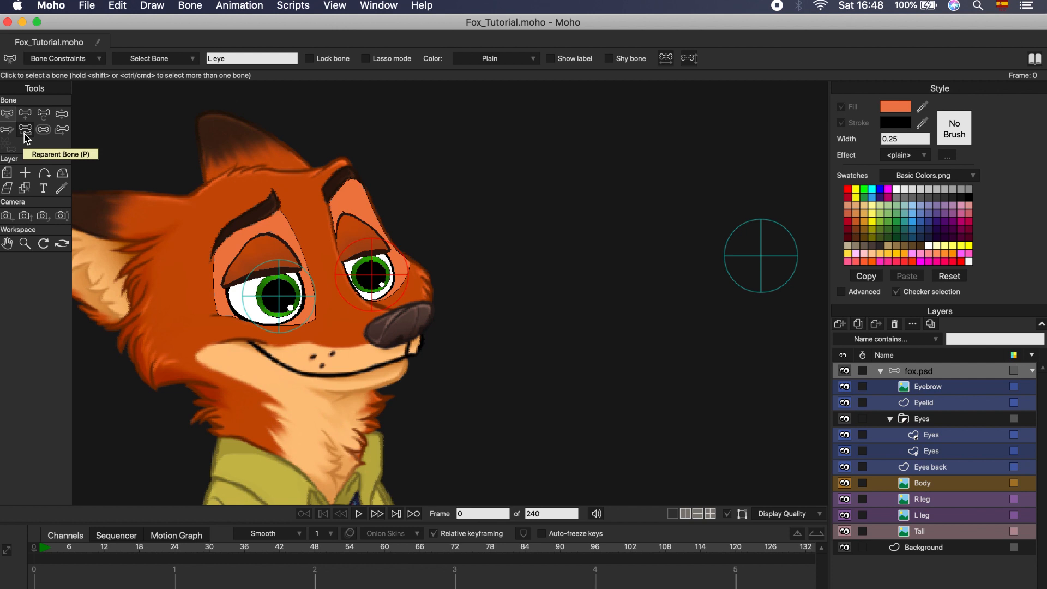
{"action": "left_click", "coordinate": [25, 130]}
{"action": "scroll", "coordinate": [325, 255], "scroll_direction": "down", "scroll_amount": 3}
{"action": "left_click_drag", "start_coordinate": [285, 298], "coordinate": [227, 249]}
{"action": "left_click", "coordinate": [8, 115]}
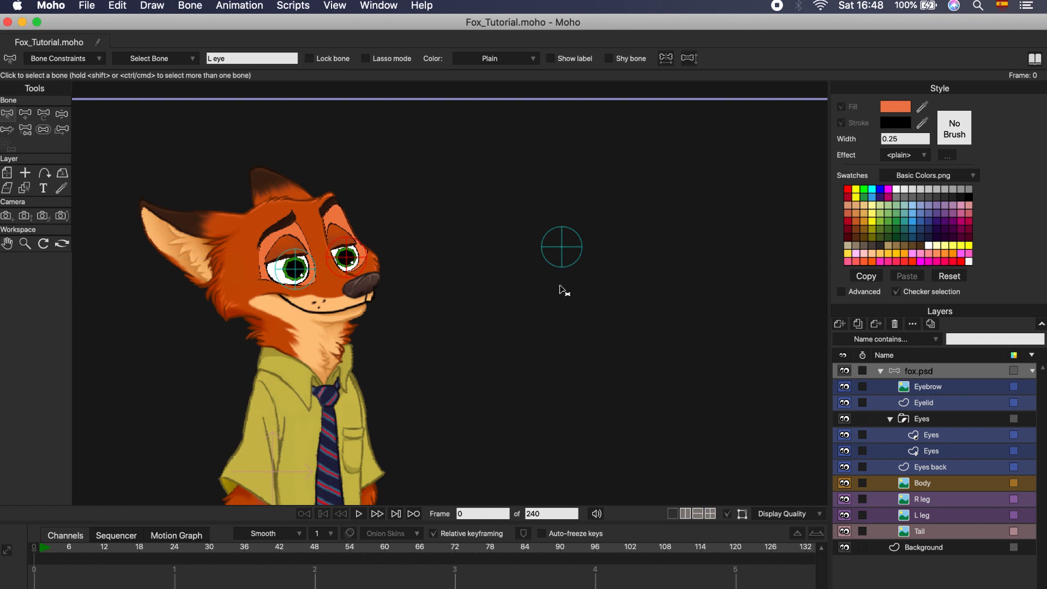
{"action": "left_click", "coordinate": [565, 252]}
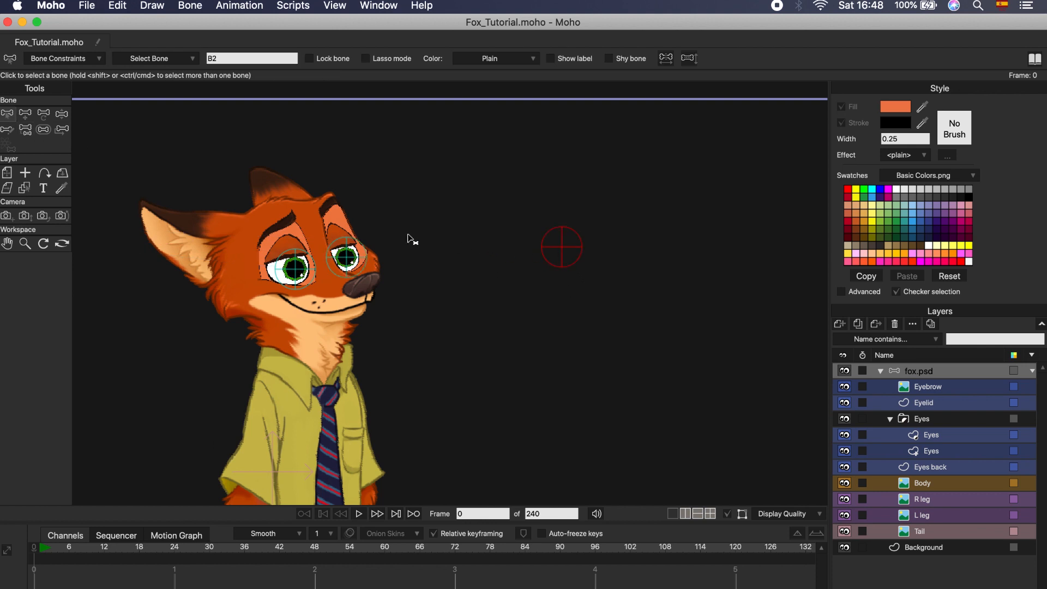
{"action": "left_click", "coordinate": [26, 131]}
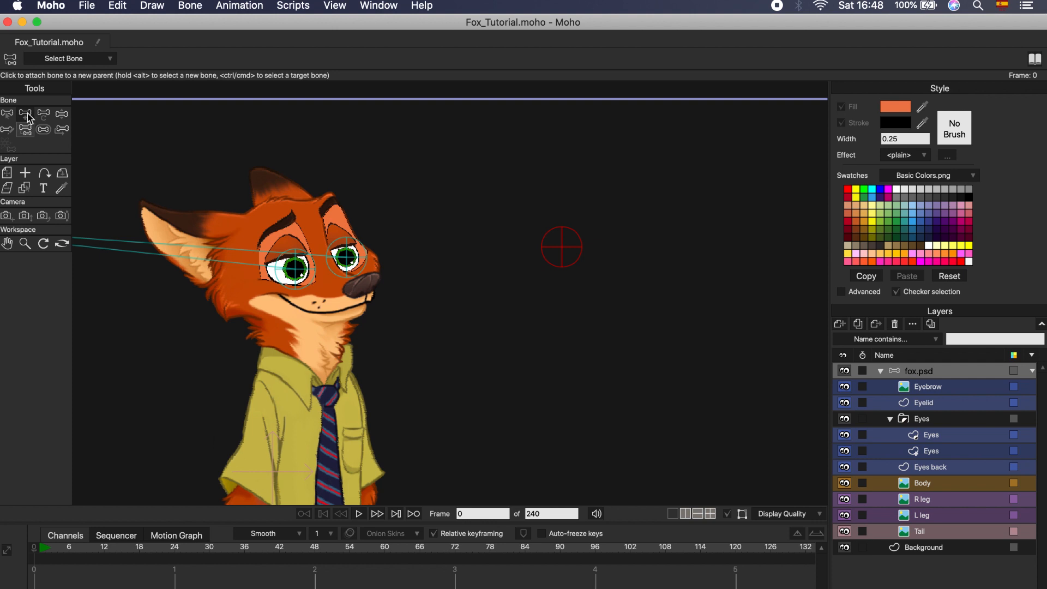
{"action": "left_click", "coordinate": [8, 114]}
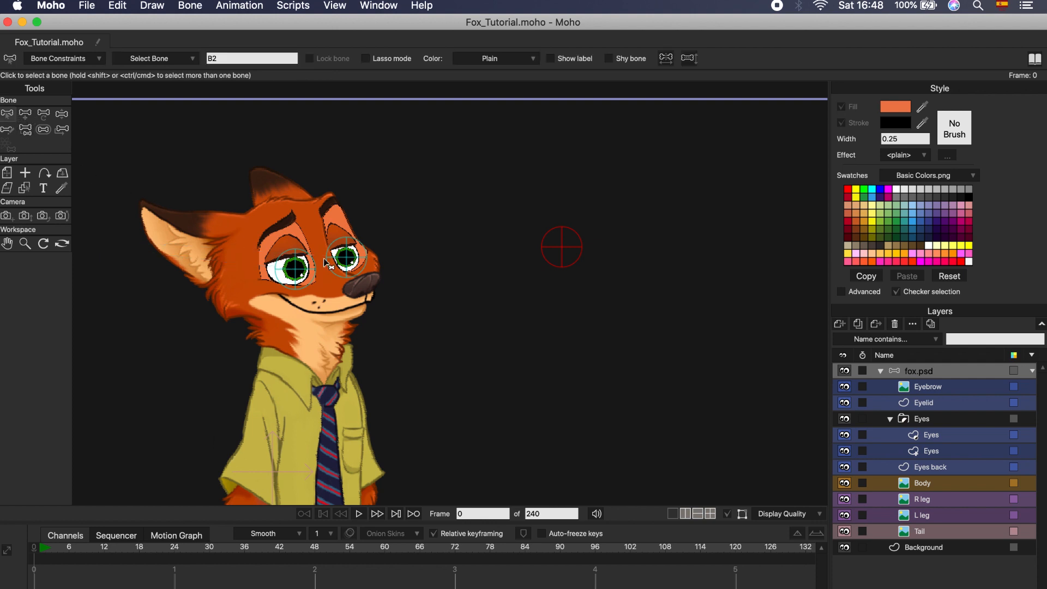
Parent the L eye and R eye bones to the pin bone in front of the fox's face.
{"action": "left_click", "coordinate": [347, 260]}
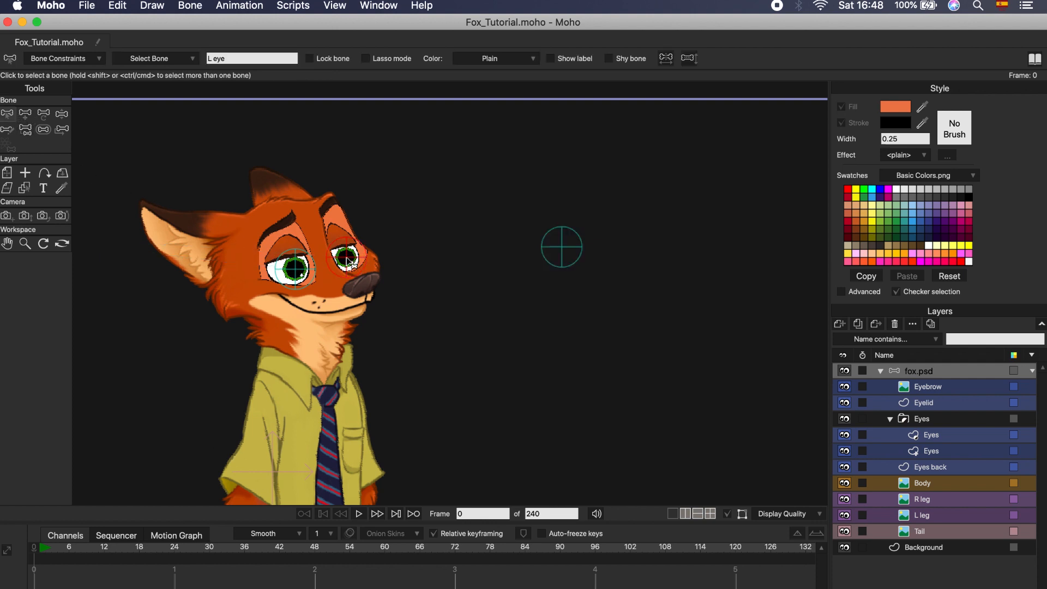
{"action": "left_click", "coordinate": [25, 130]}
{"action": "left_click", "coordinate": [565, 252]}
{"action": "key", "text": "z"}
{"action": "left_click", "coordinate": [25, 130]}
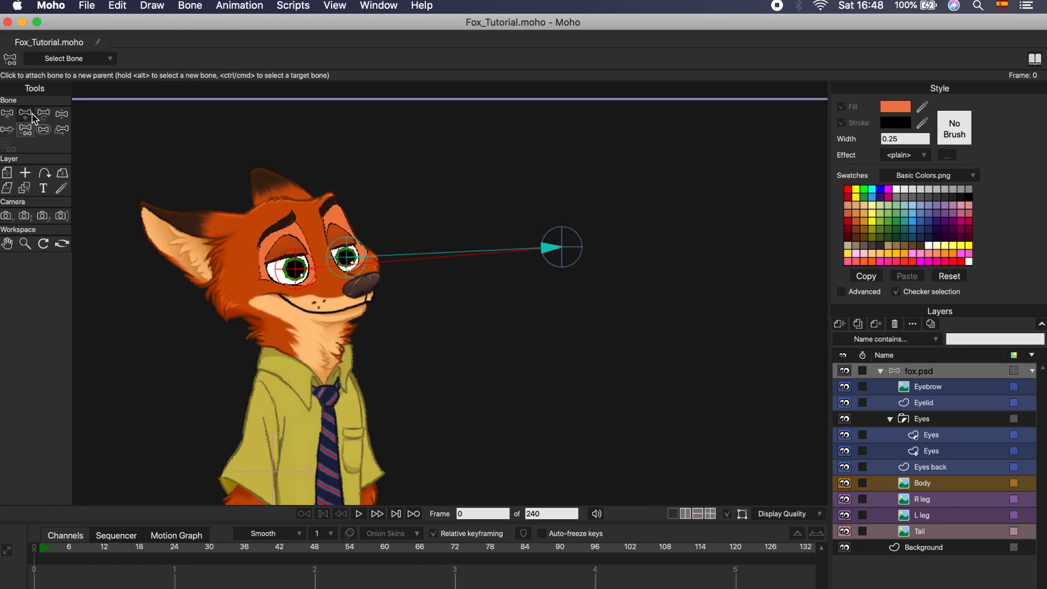
{"action": "key", "text": "z"}
Test the eye rig on frame 1 by rotating the Blink bone downward and moving the pin bone in front of the face.
{"action": "left_click", "coordinate": [39, 555]}
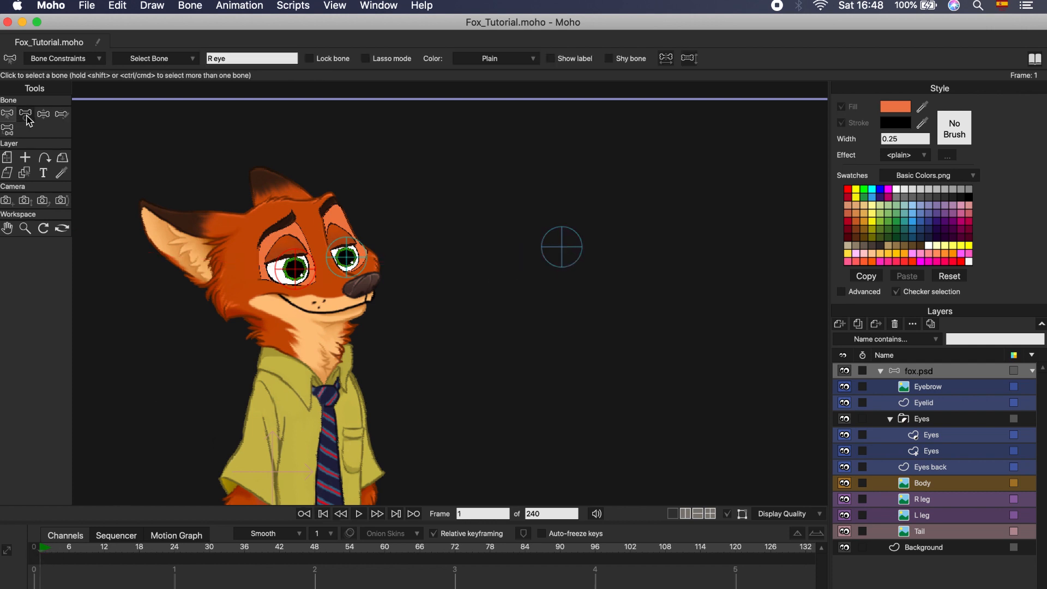
{"action": "mouse_move", "coordinate": [561, 251]}
{"action": "left_mouse_down"}
{"action": "mouse_move", "coordinate": [562, 240]}
{"action": "mouse_move", "coordinate": [551, 249]}
{"action": "mouse_move", "coordinate": [567, 261]}
{"action": "left_mouse_up"}
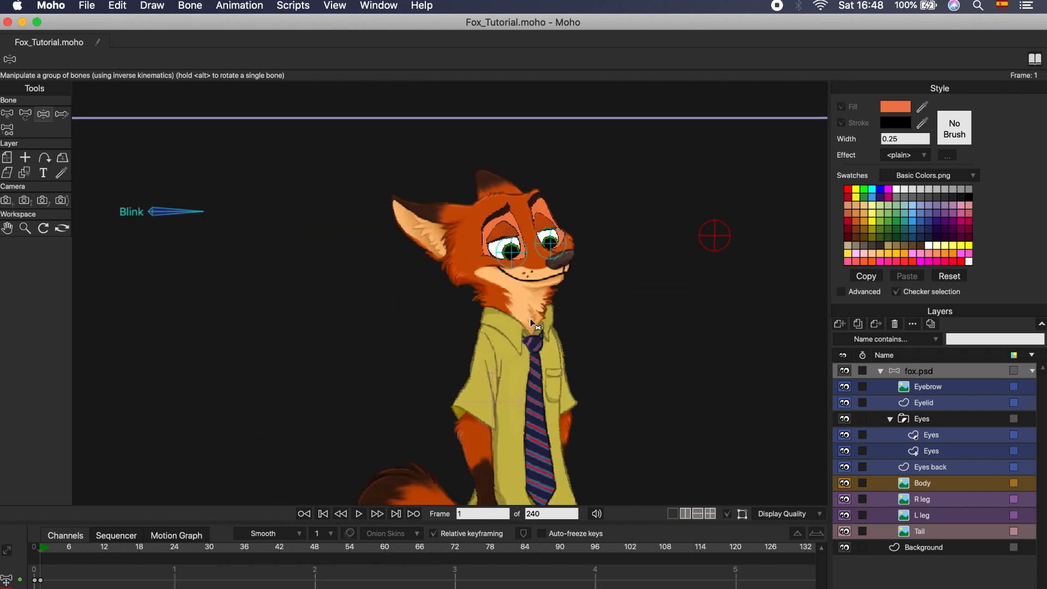
{"action": "left_click_drag", "start_coordinate": [194, 215], "coordinate": [182, 257]}
{"action": "left_click", "coordinate": [707, 238]}
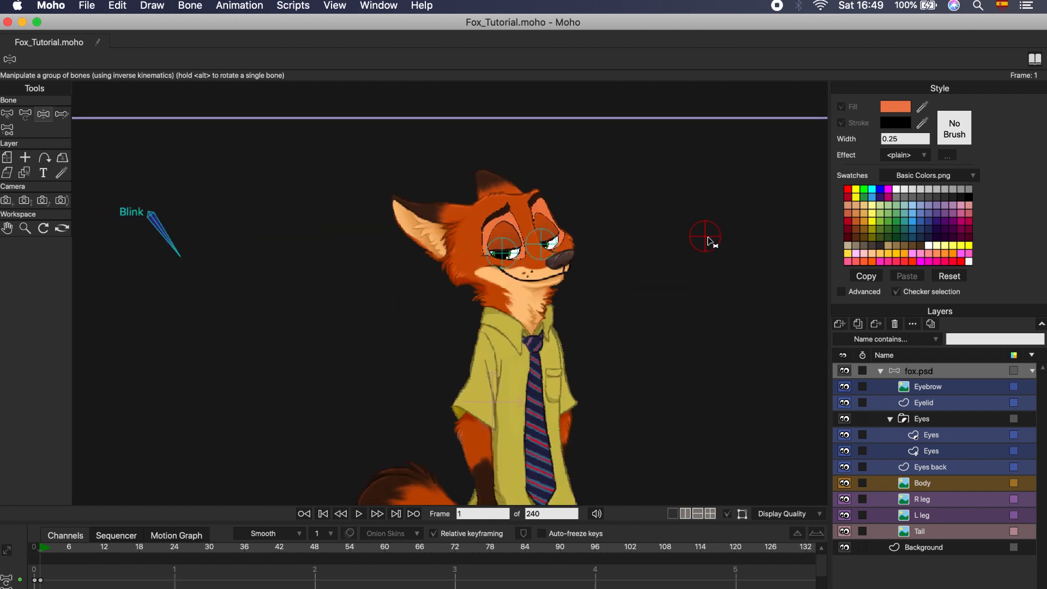
Render a preview of frame 1 to examine the fox's eyes, and close it.
{"action": "left_click", "coordinate": [87, 5]}
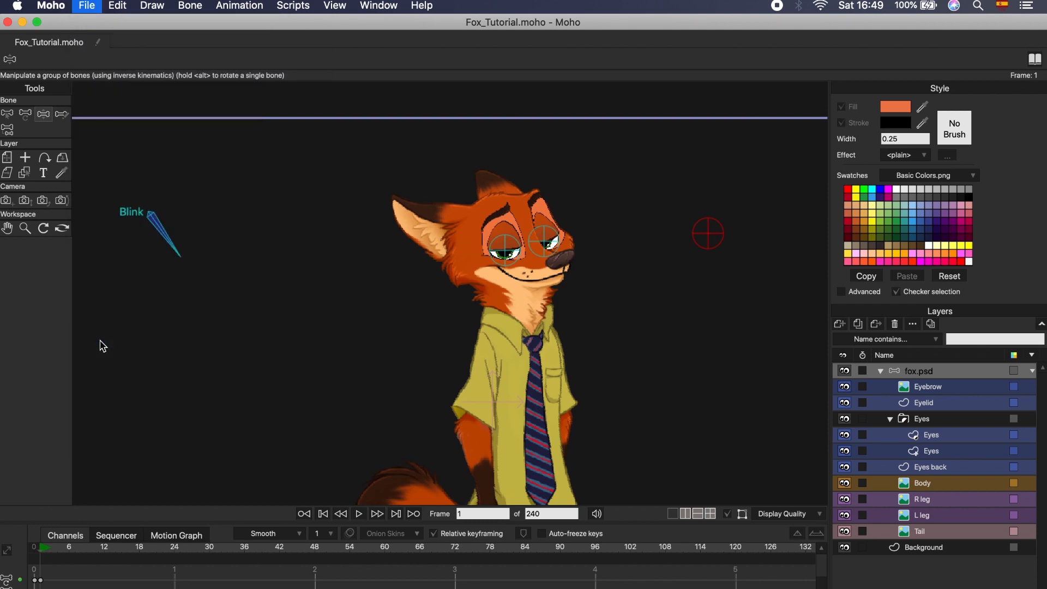
{"action": "left_click", "coordinate": [102, 342]}
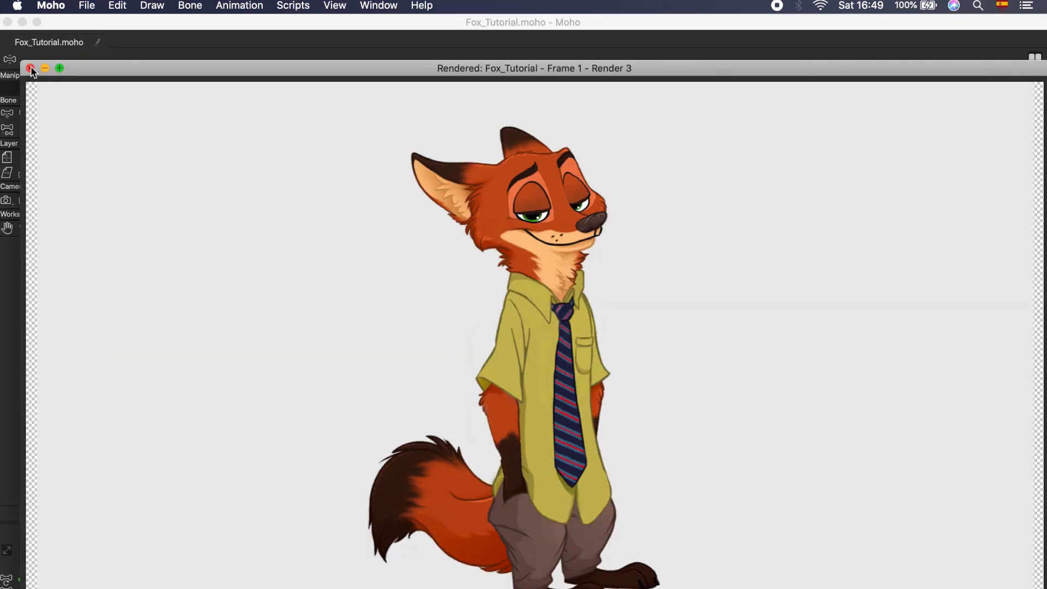
{"action": "left_click", "coordinate": [31, 68]}
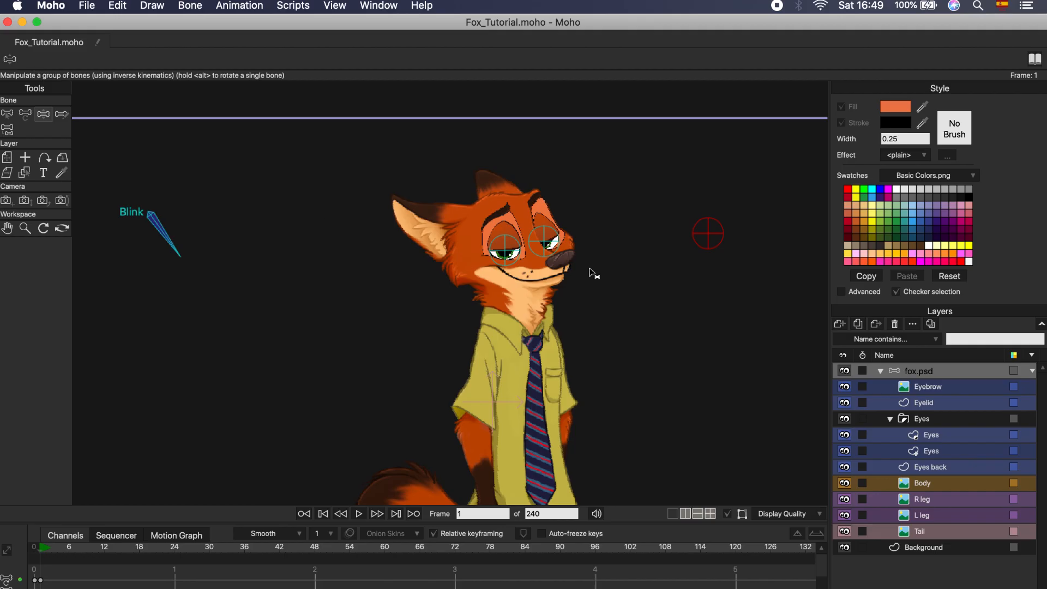
Return to frame 0 and add a horizontal bone below the Blink bone on the fox.psd layer, about the same length.
{"action": "left_click", "coordinate": [42, 556]}
{"action": "scroll", "coordinate": [617, 249], "scroll_direction": "up", "scroll_amount": 4}
{"action": "left_click_drag", "start_coordinate": [615, 249], "coordinate": [547, 291]}
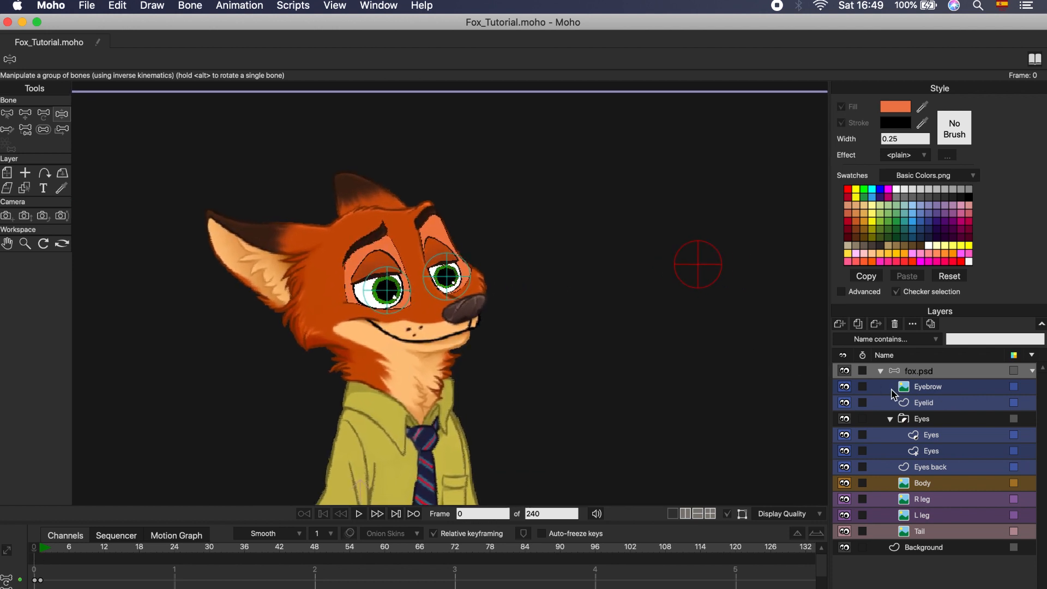
{"action": "left_click", "coordinate": [892, 390]}
{"action": "left_click_drag", "start_coordinate": [258, 323], "coordinate": [533, 304]}
{"action": "left_click", "coordinate": [927, 372]}
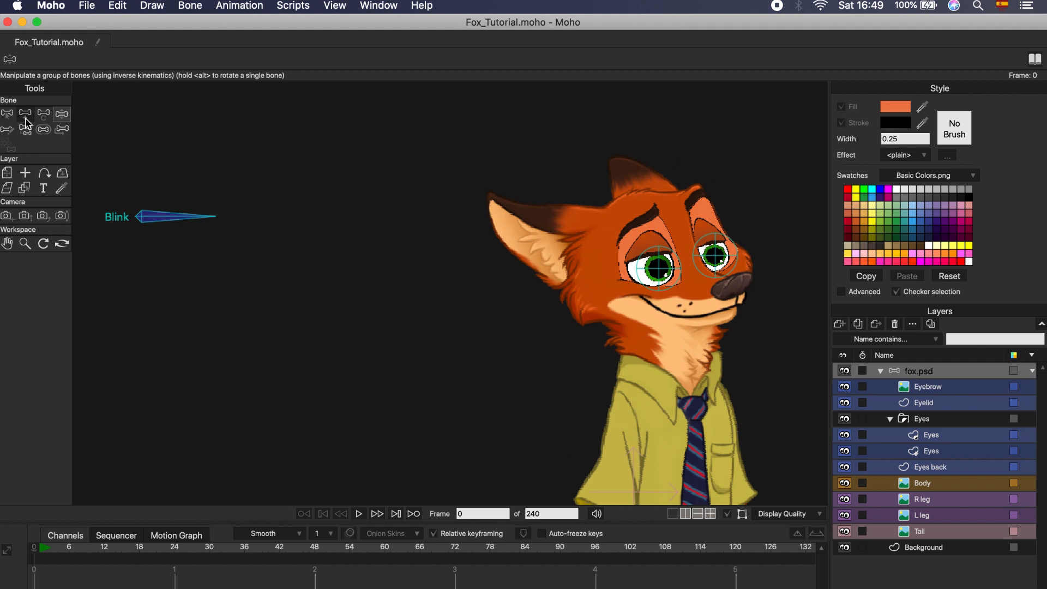
{"action": "left_click", "coordinate": [26, 119]}
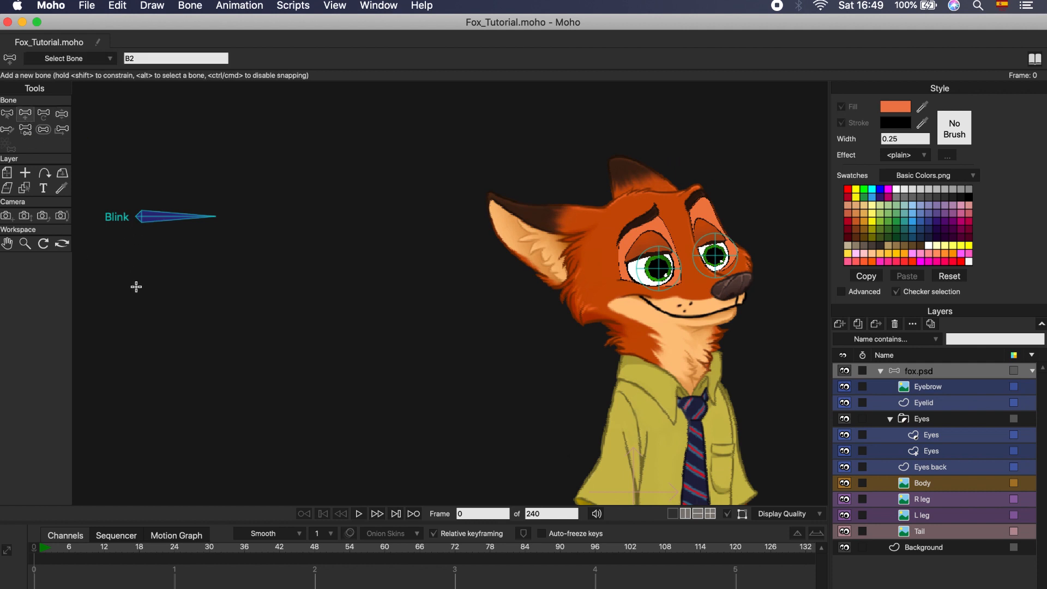
{"action": "left_click_drag", "start_coordinate": [136, 287], "coordinate": [148, 288]}
{"action": "left_click_drag", "start_coordinate": [217, 293], "coordinate": [218, 293]}
Adjust the new bone's strength and detach it from its parent bone.
{"action": "left_click", "coordinate": [44, 130]}
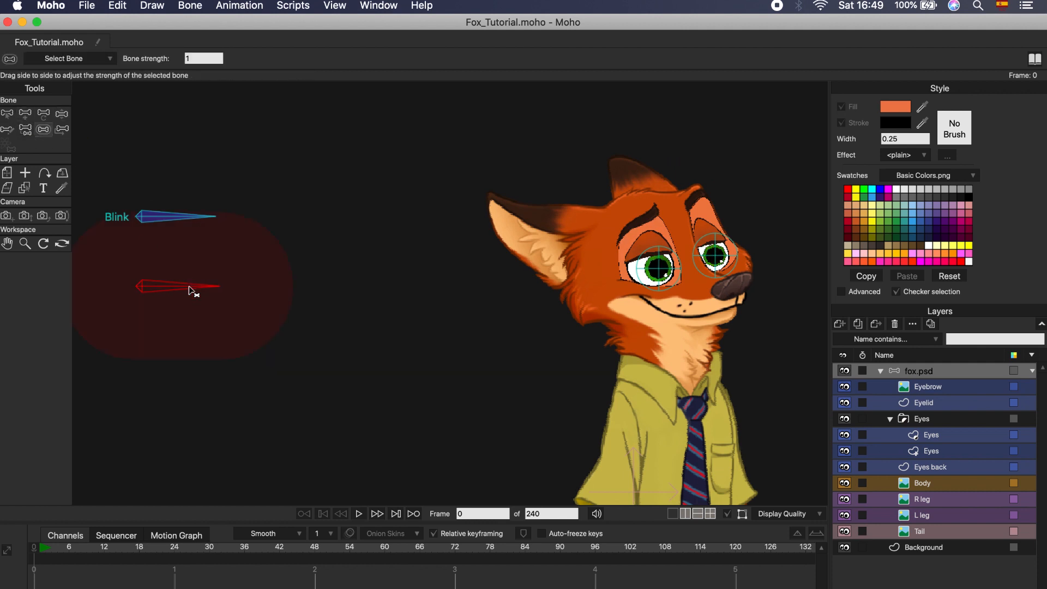
{"action": "left_click", "coordinate": [26, 130]}
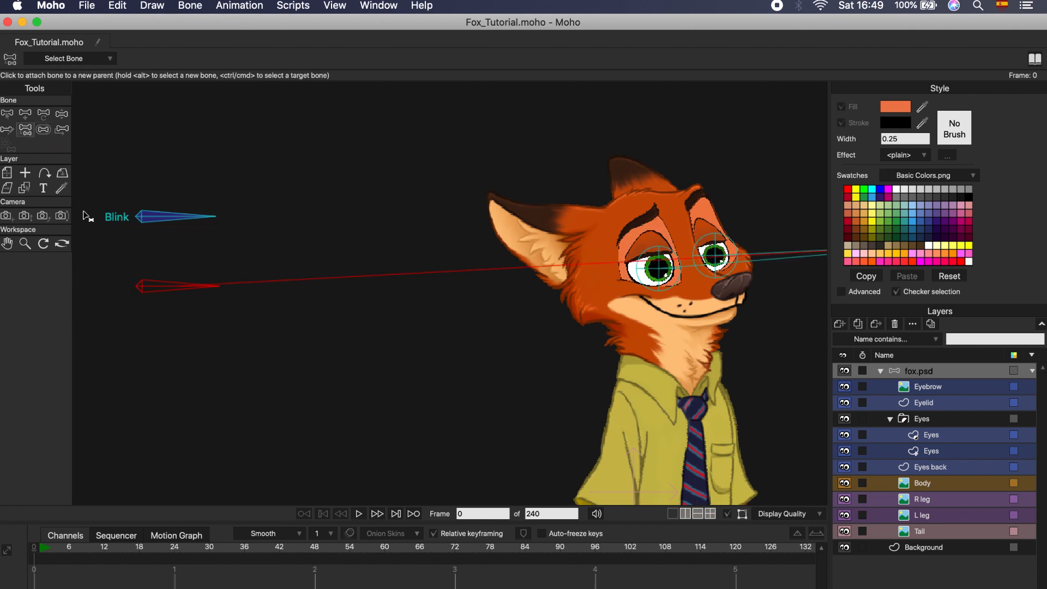
{"action": "left_click", "coordinate": [7, 113]}
Rename the new bone as Eyebrow, show its label and set its color to Blue.
{"action": "double_click", "coordinate": [206, 59]}
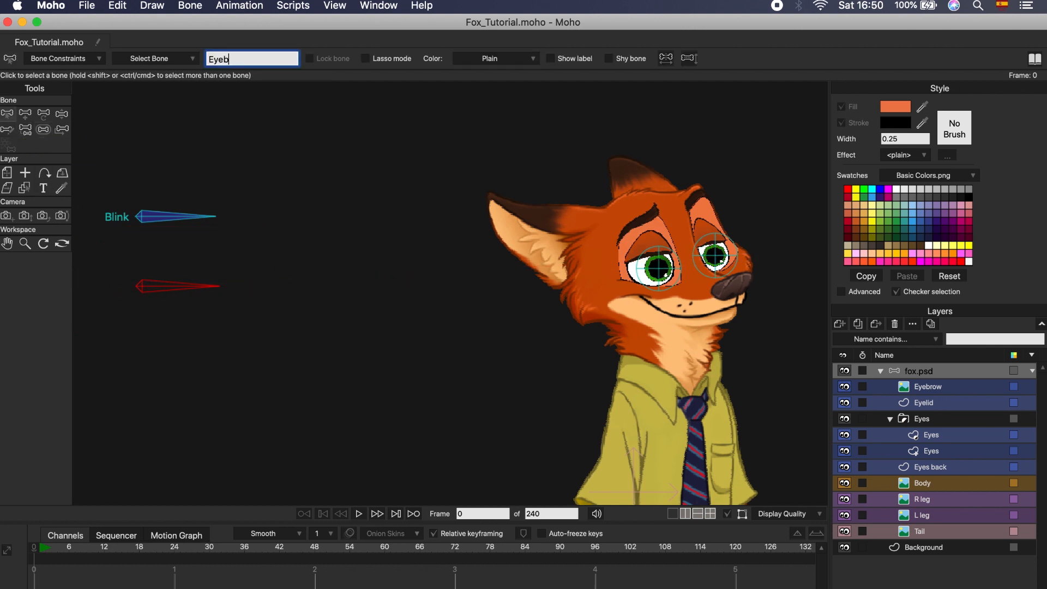
{"action": "left_click", "coordinate": [553, 59]}
{"action": "left_click", "coordinate": [532, 59]}
{"action": "left_click", "coordinate": [545, 91]}
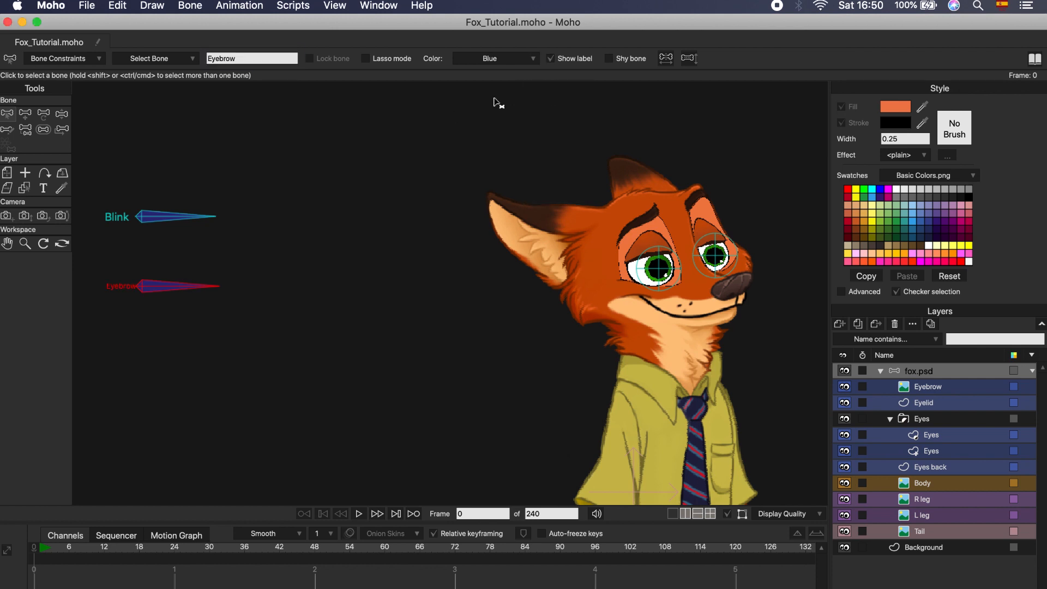
Enable angle constraints on the Eyebrow bone and limit its rotation to a downward quarter turn.
{"action": "left_click", "coordinate": [99, 59]}
{"action": "left_click", "coordinate": [35, 77]}
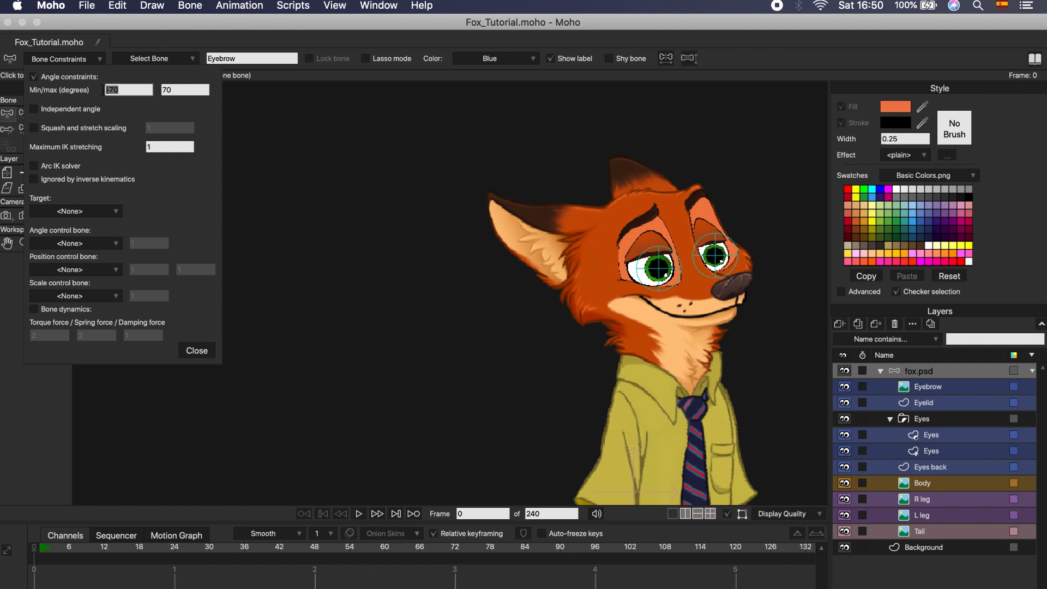
{"action": "key", "text": "Tab"}
{"action": "left_click", "coordinate": [205, 355]}
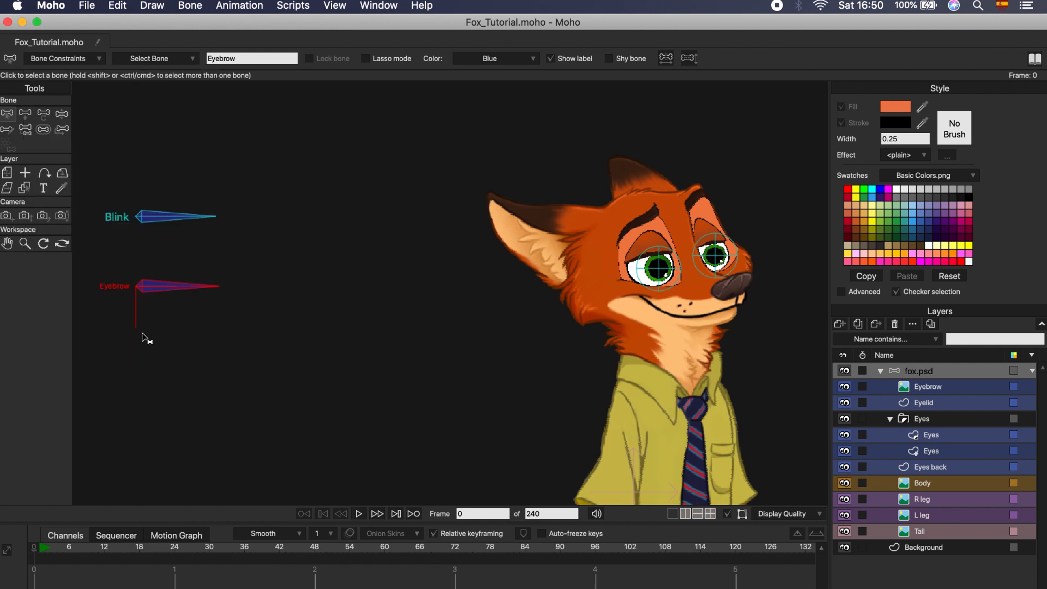
Open the Actions window and create a smart bone action named Eyebrow for the Eyebrow bone.
{"action": "left_click", "coordinate": [390, 6]}
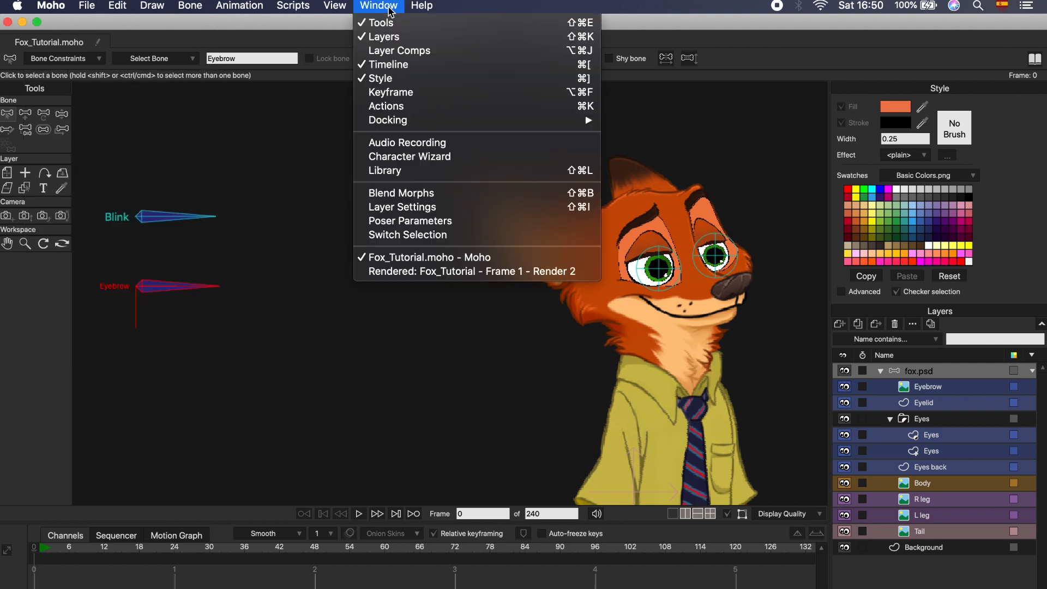
{"action": "left_click", "coordinate": [396, 105]}
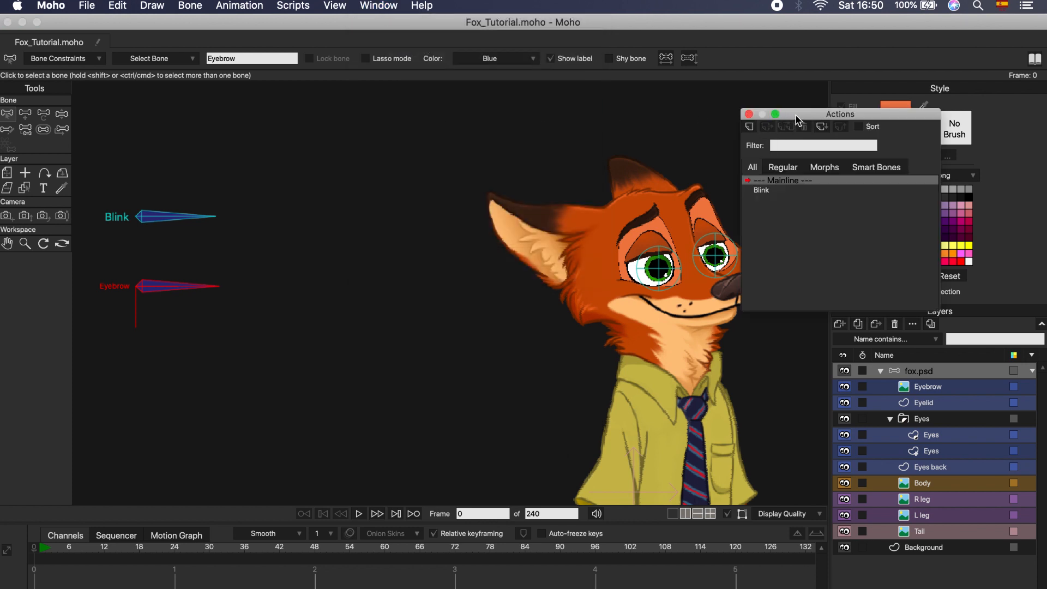
{"action": "left_click_drag", "start_coordinate": [795, 119], "coordinate": [809, 105]}
{"action": "left_click", "coordinate": [764, 113]}
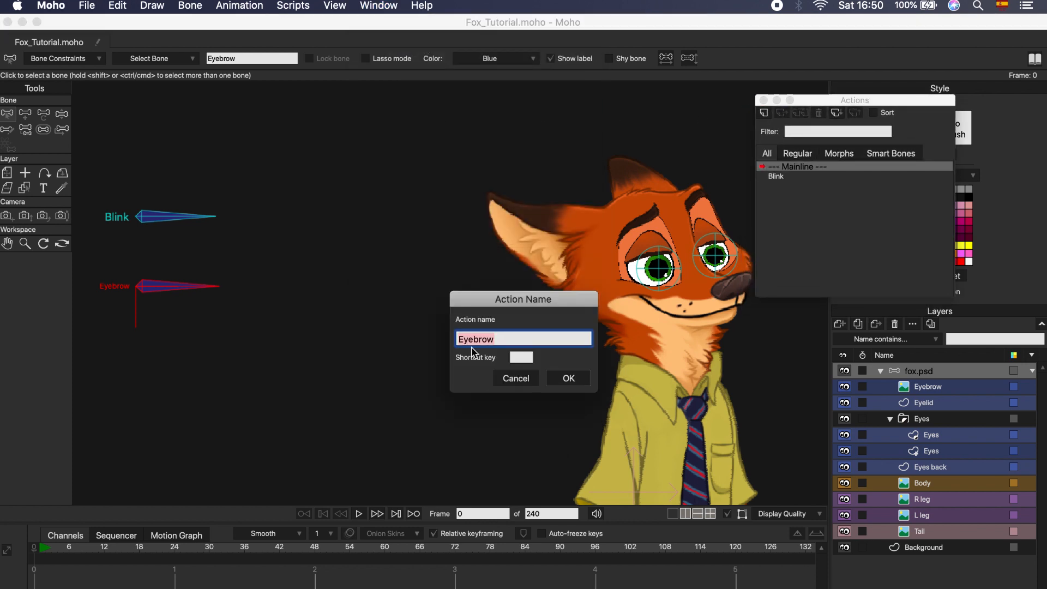
{"action": "left_click", "coordinate": [567, 377]}
At frame 48 of the Eyebrow action, rotate the Eyebrow bone straight down to 270 degrees.
{"action": "left_click", "coordinate": [314, 553]}
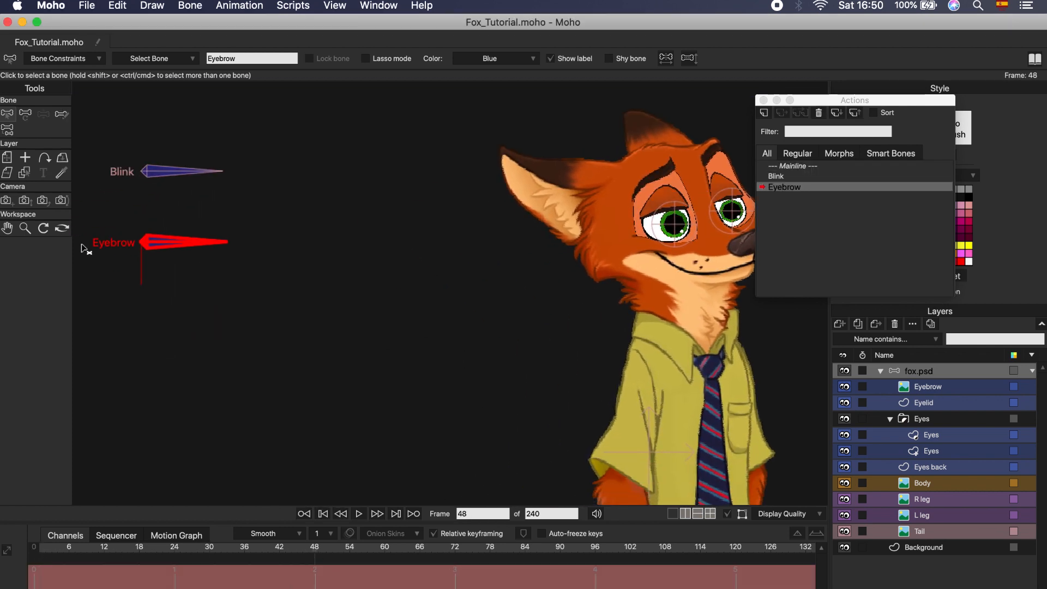
{"action": "left_click", "coordinate": [25, 113]}
{"action": "left_click_drag", "start_coordinate": [144, 245], "coordinate": [143, 275]}
{"action": "mouse_move", "coordinate": [313, 551]}
{"action": "left_mouse_down"}
{"action": "mouse_move", "coordinate": [227, 552]}
{"action": "mouse_move", "coordinate": [314, 556]}
{"action": "left_mouse_up"}
At frame 48, move the upper points of the larger eye's shape on the Eyes back layer downward, and scrub back through the action.
{"action": "left_click_drag", "start_coordinate": [723, 215], "coordinate": [508, 271]}
{"action": "scroll", "coordinate": [509, 272], "scroll_direction": "up", "scroll_amount": 5}
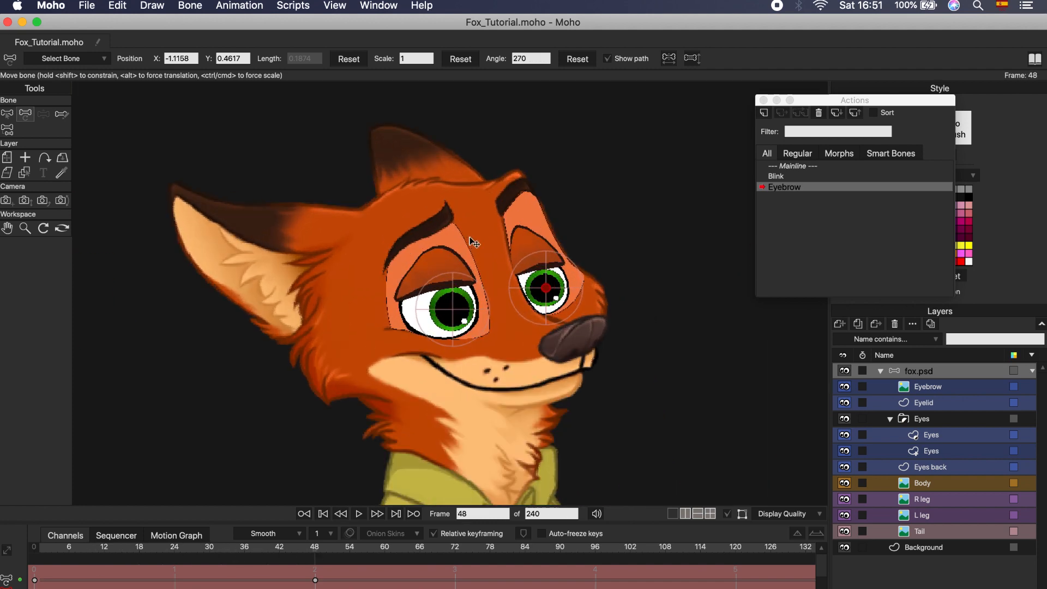
{"action": "left_click", "coordinate": [885, 386]}
{"action": "left_click", "coordinate": [894, 467]}
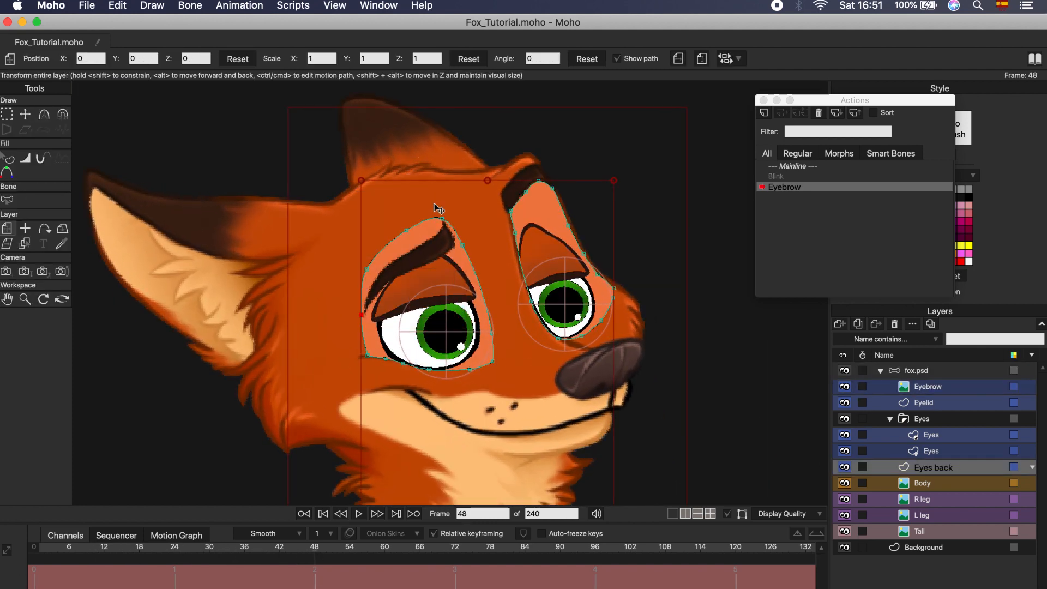
{"action": "scroll", "coordinate": [438, 208], "scroll_direction": "up", "scroll_amount": 4}
{"action": "key", "text": "t"}
{"action": "left_click_drag", "start_coordinate": [439, 228], "coordinate": [451, 270]}
{"action": "left_click_drag", "start_coordinate": [382, 254], "coordinate": [392, 302]}
{"action": "left_click_drag", "start_coordinate": [304, 339], "coordinate": [321, 359]}
{"action": "left_click", "coordinate": [450, 269]}
{"action": "scroll", "coordinate": [531, 295], "scroll_direction": "down", "scroll_amount": 3}
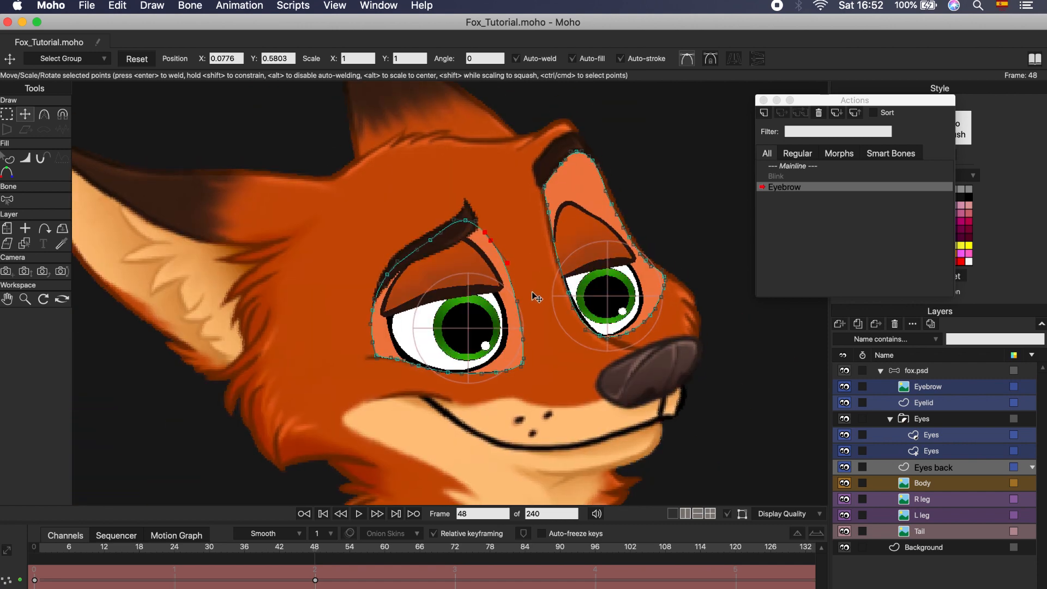
{"action": "scroll", "coordinate": [416, 374], "scroll_direction": "down", "scroll_amount": 3}
{"action": "left_click_drag", "start_coordinate": [309, 557], "coordinate": [32, 557]}
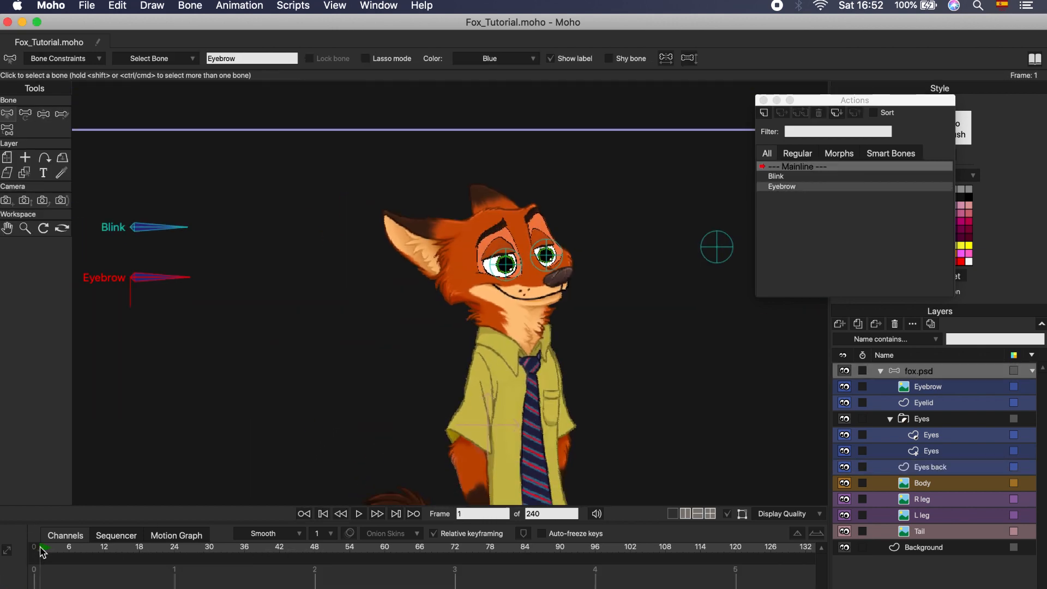
On frame 1 of the Mainline, pose the face by rotating the Blink and Eyebrow bones and moving the pin bone controlling the pupils.
{"action": "key", "text": "z"}
{"action": "mouse_move", "coordinate": [151, 277]}
{"action": "left_mouse_down"}
{"action": "mouse_move", "coordinate": [147, 287]}
{"action": "mouse_move", "coordinate": [153, 273]}
{"action": "left_mouse_up"}
{"action": "left_click_drag", "start_coordinate": [162, 228], "coordinate": [157, 249]}
{"action": "left_click_drag", "start_coordinate": [714, 249], "coordinate": [706, 250]}
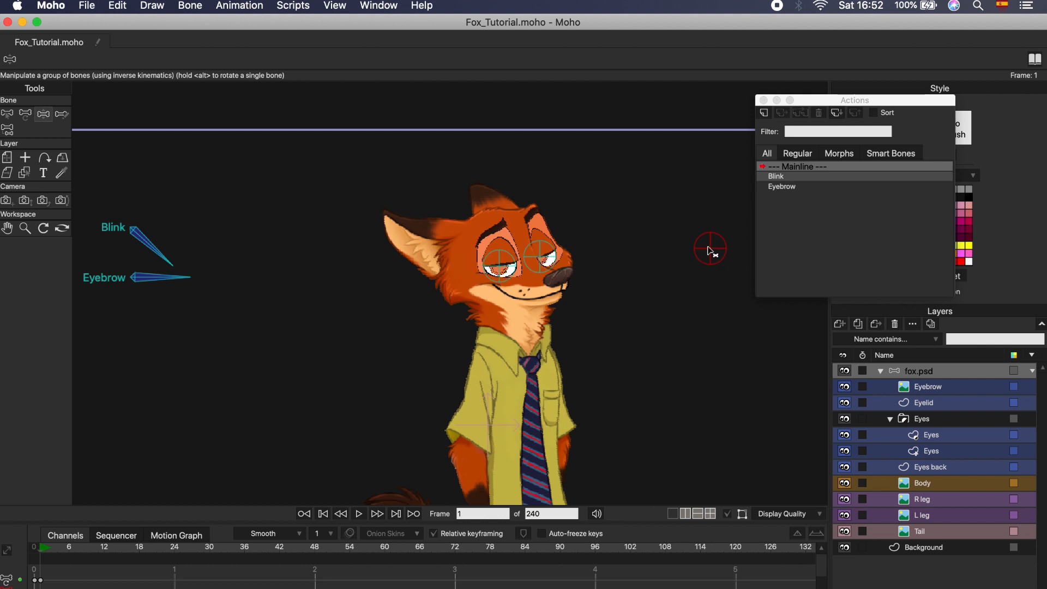
{"action": "left_click_drag", "start_coordinate": [144, 277], "coordinate": [163, 236]}
{"action": "left_click_drag", "start_coordinate": [710, 250], "coordinate": [692, 262]}
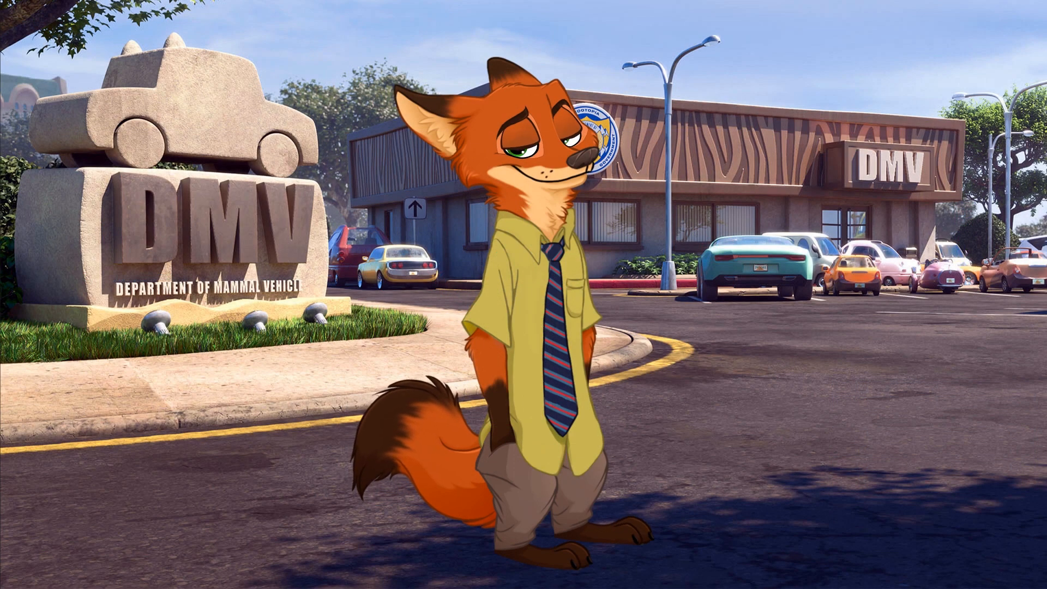